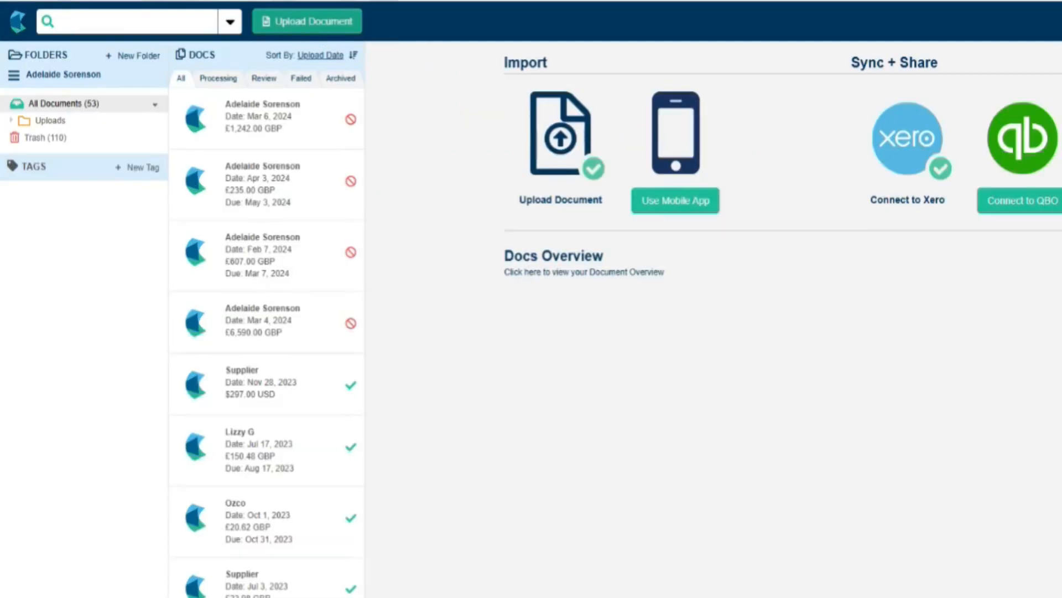
- Upload the sales invoices PDF using Multi-Page PDF Split so each page becomes its own document
click(309, 21)
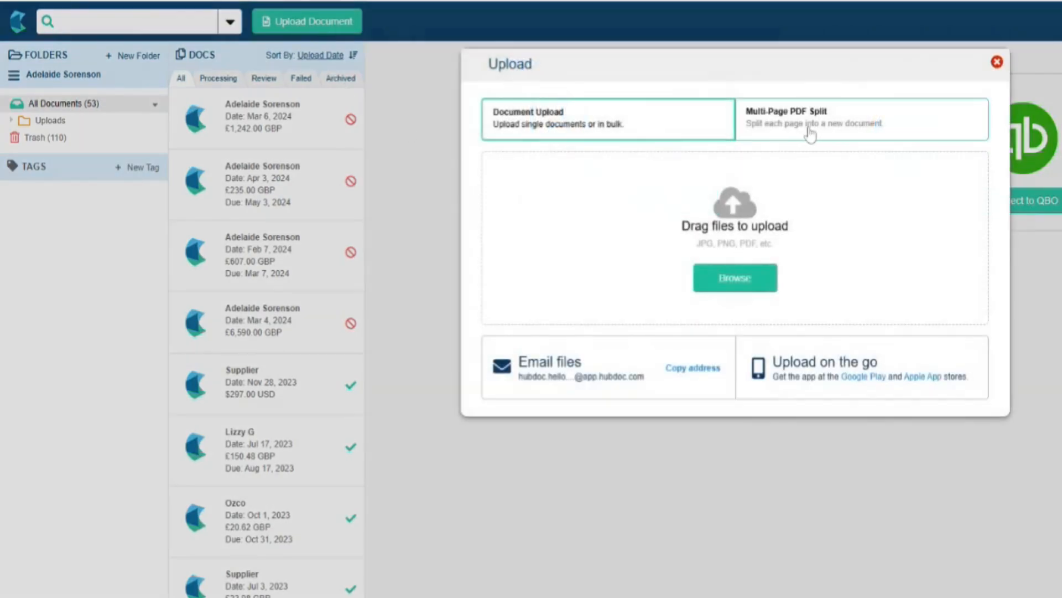
click(842, 132)
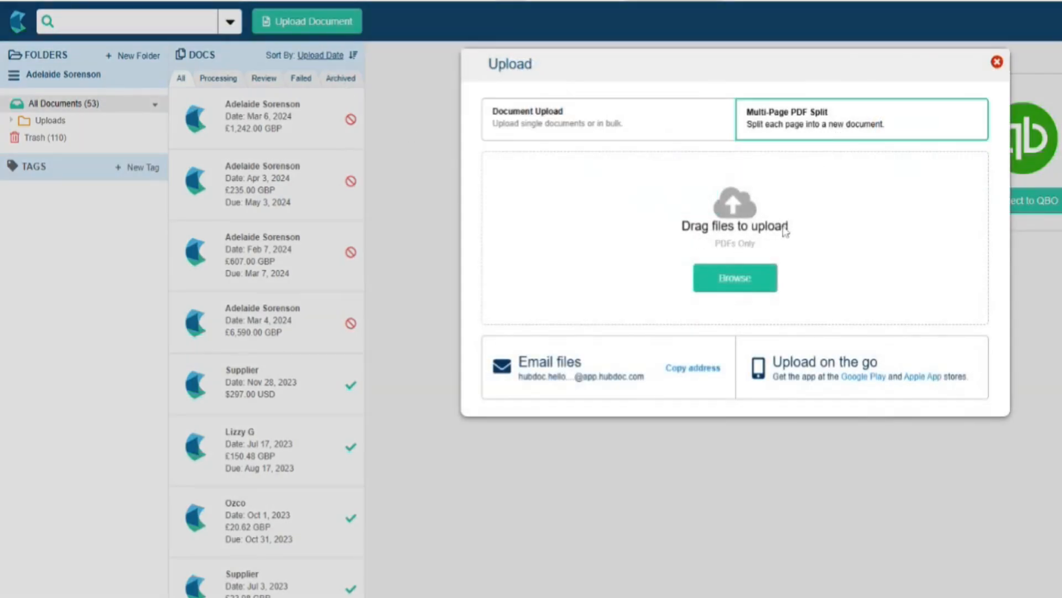
click(753, 282)
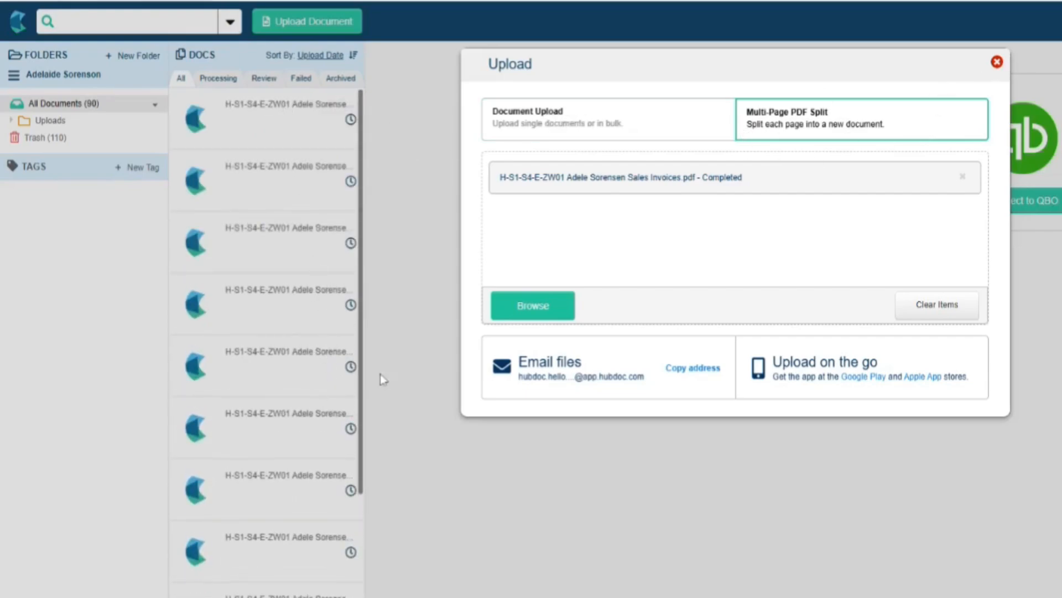
- Close the Upload dialog
click(997, 63)
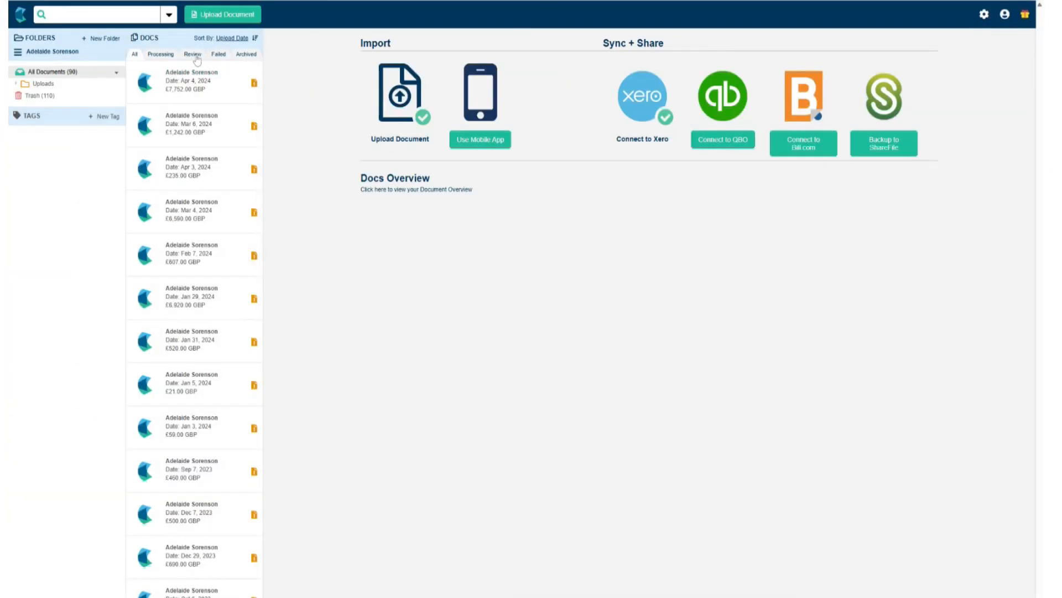
- Return to Hubdoc and open the £7,752.00 invoice from the Review list
click(196, 56)
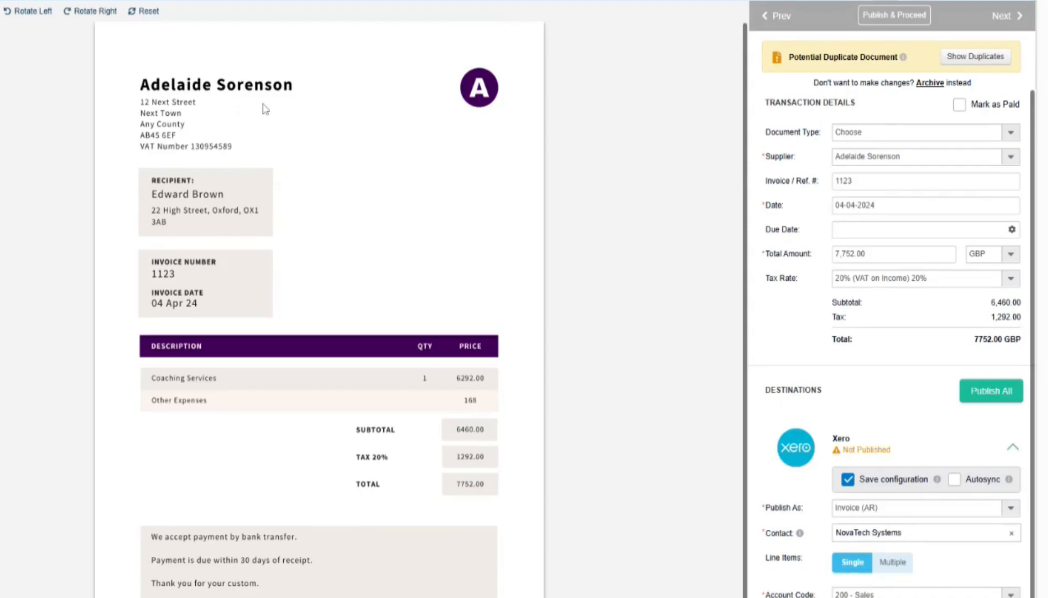
- Mark the £7,752.00 document as an Invoice and set its due date to 4 May 2024
click(1010, 136)
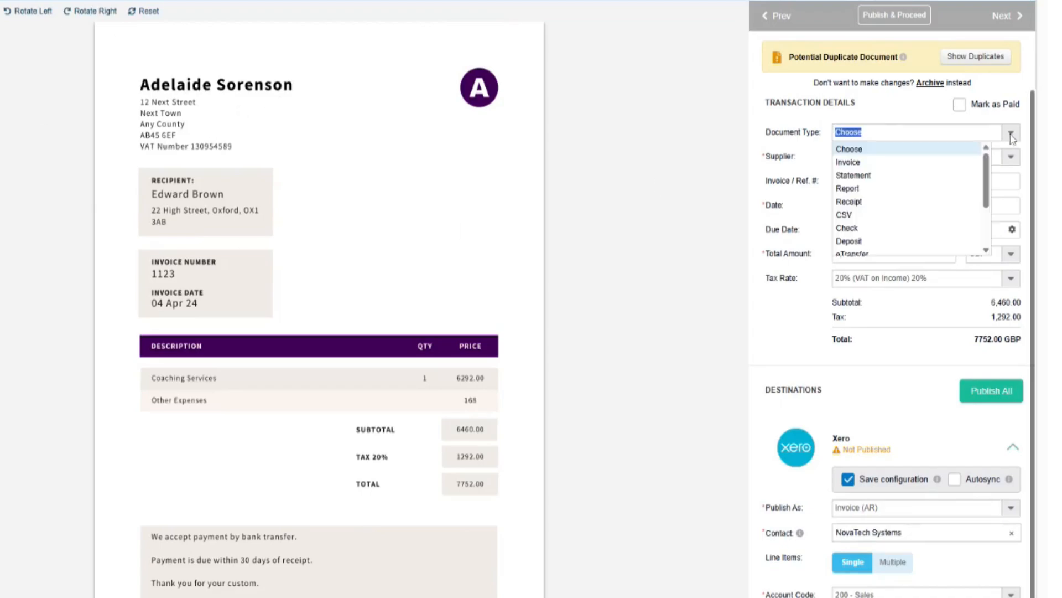
click(944, 161)
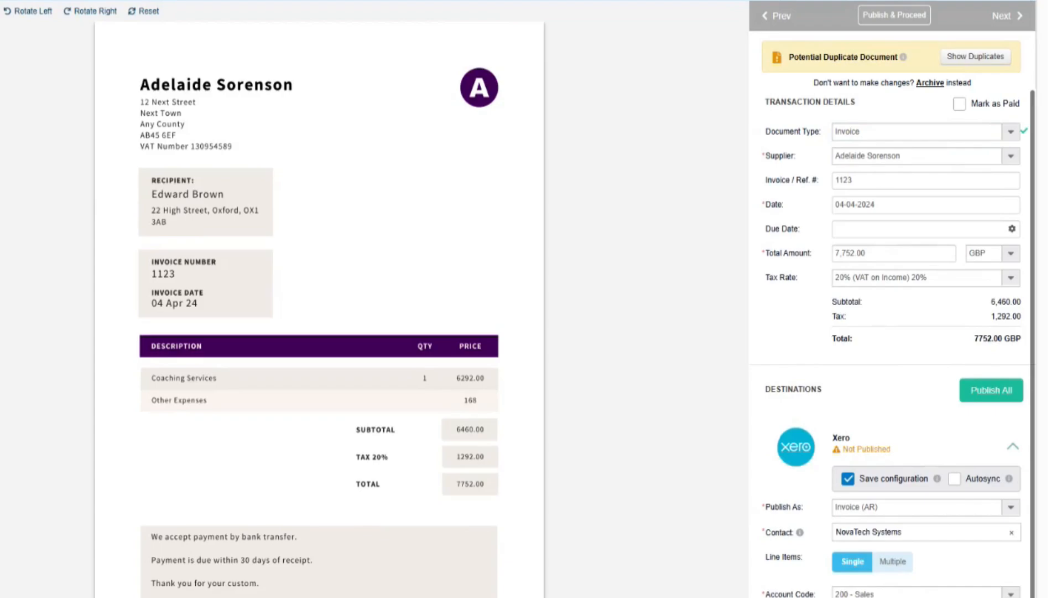
click(847, 229)
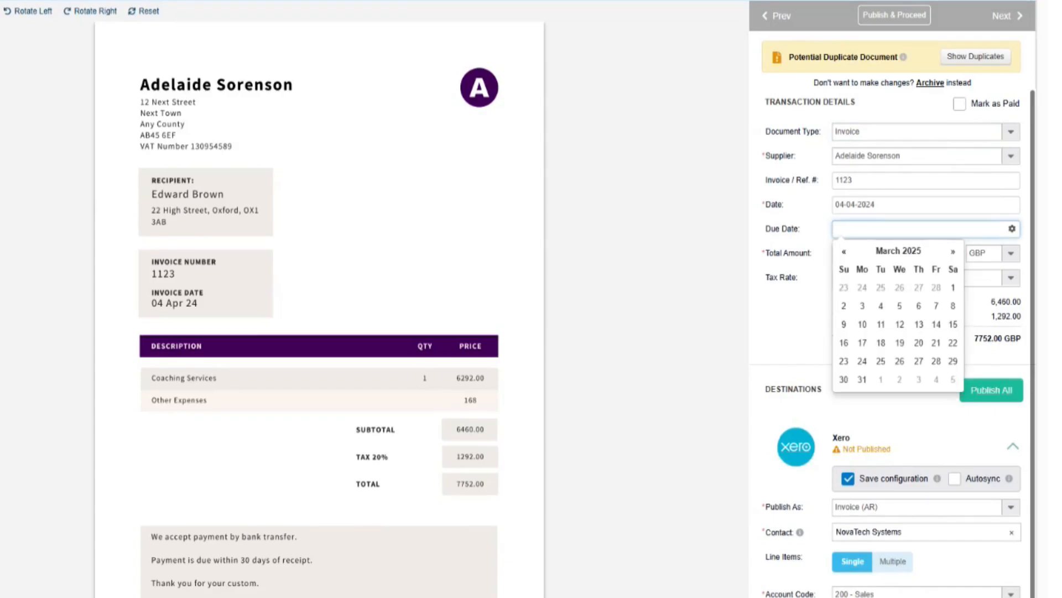
click(844, 253)
triple_click(845, 253)
click(844, 252)
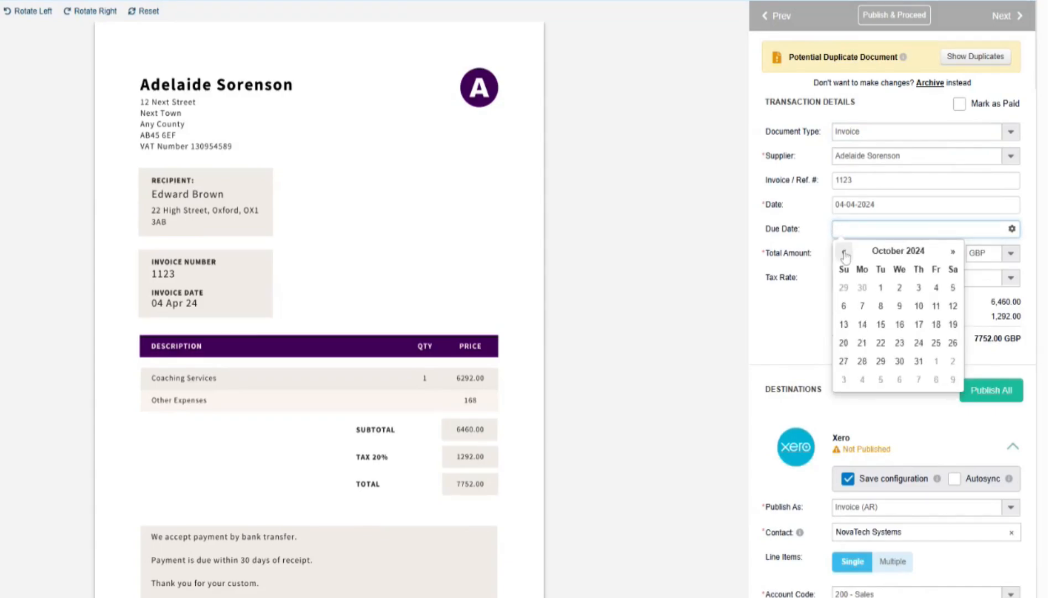
triple_click(844, 252)
double_click(844, 252)
click(844, 252)
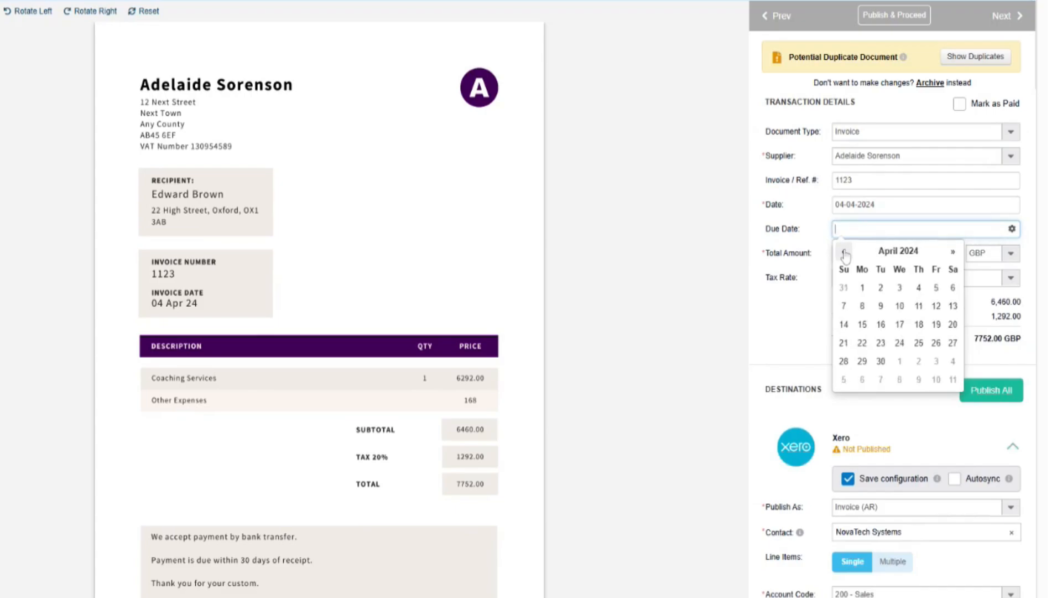
click(953, 252)
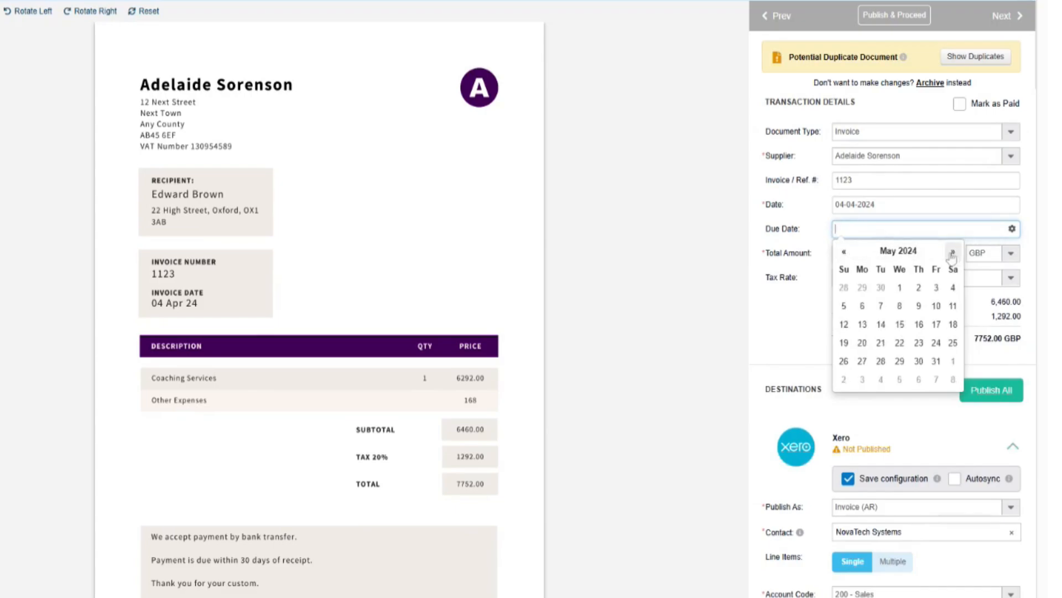
click(952, 288)
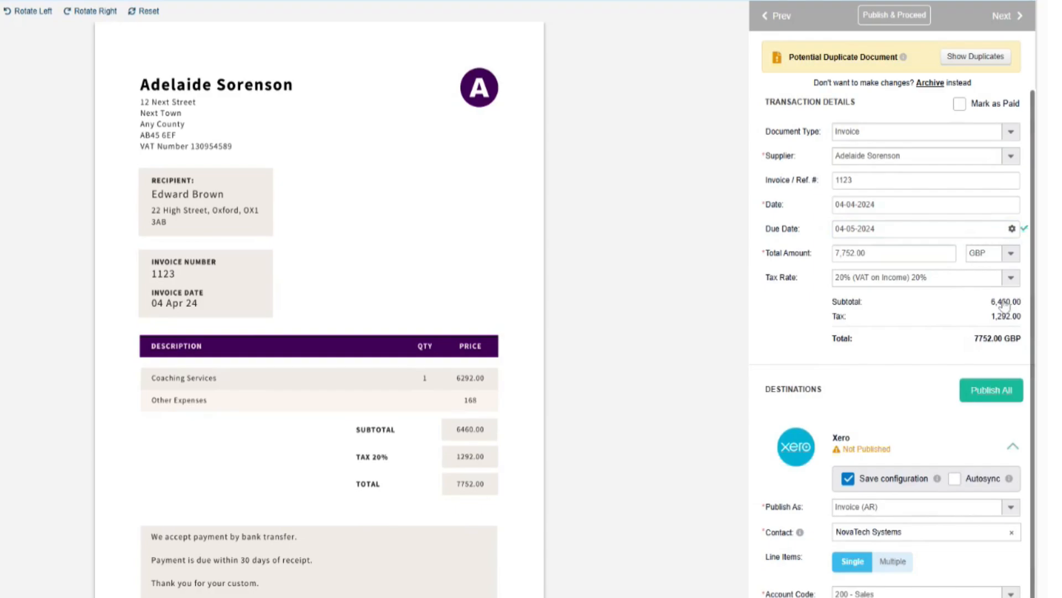
scroll(979, 337, down, 1)
scroll(978, 338, down, 2)
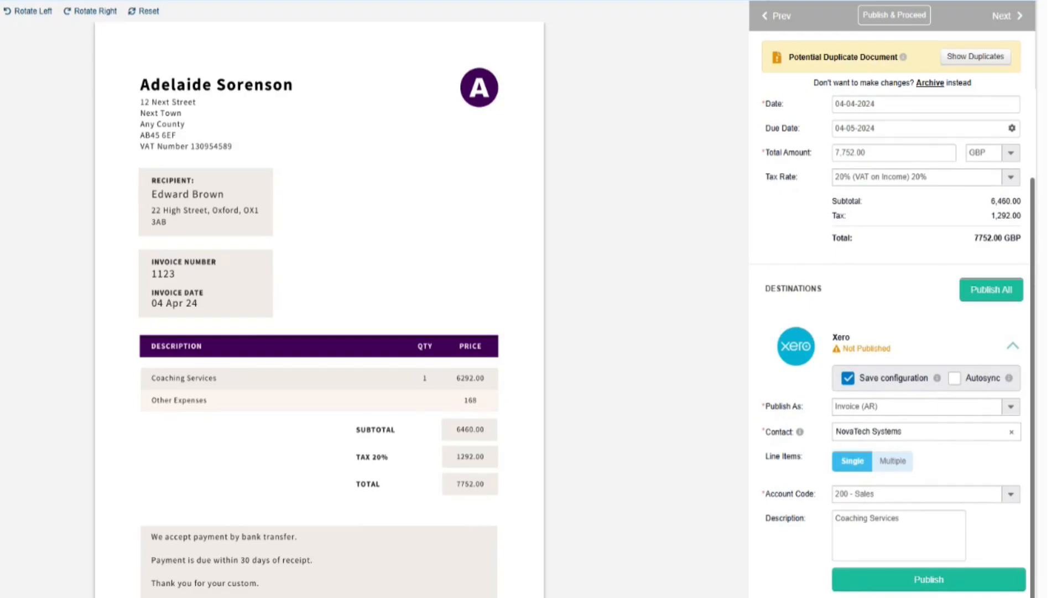
- Replace the NovaTech Systems contact by searching for the invoice recipient's name and selecting the matching Xero contact
click(1011, 431)
click(923, 432)
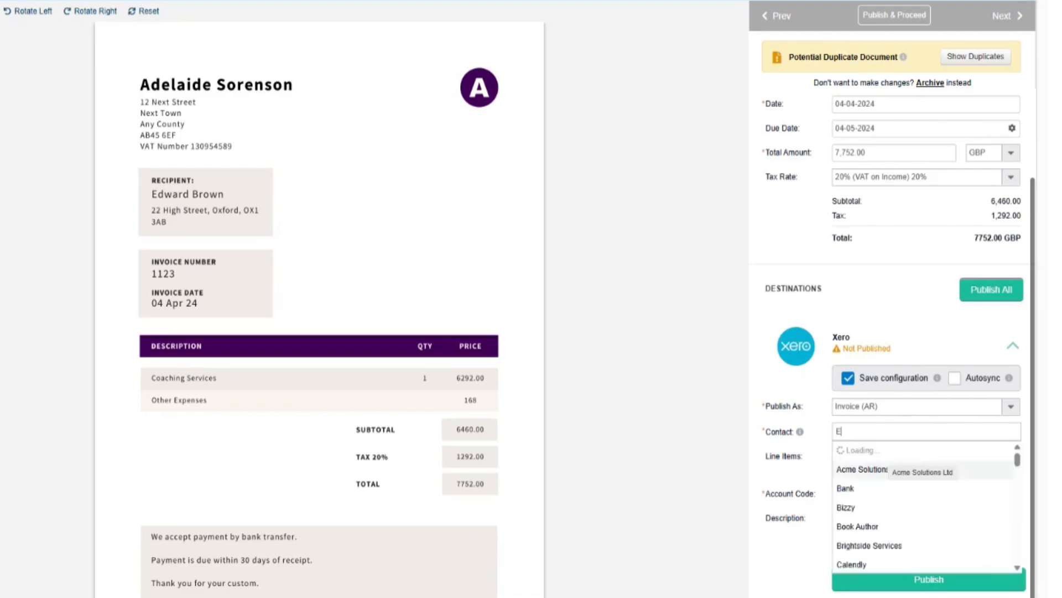
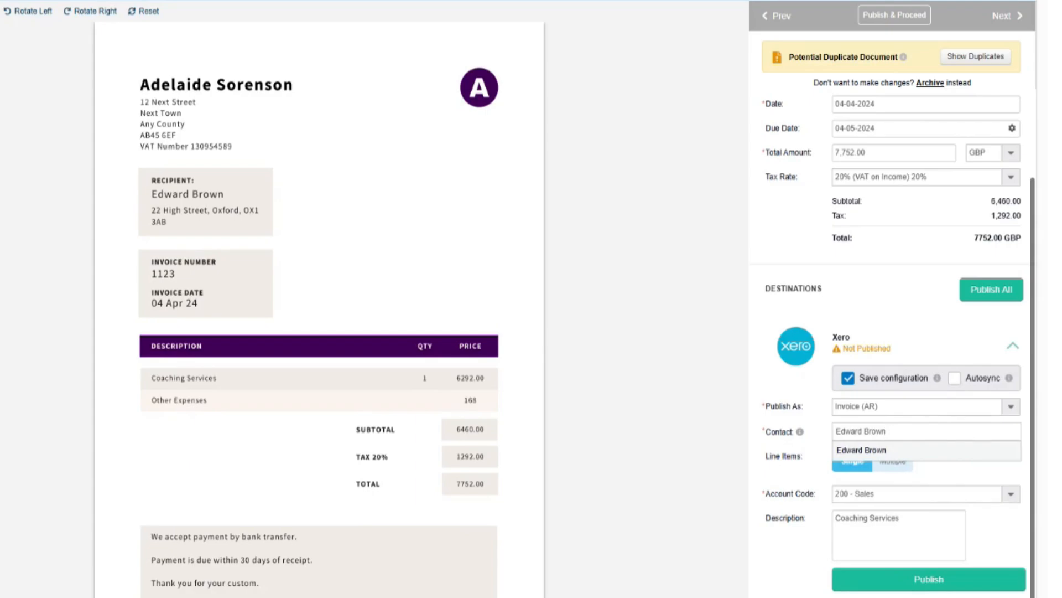
click(897, 454)
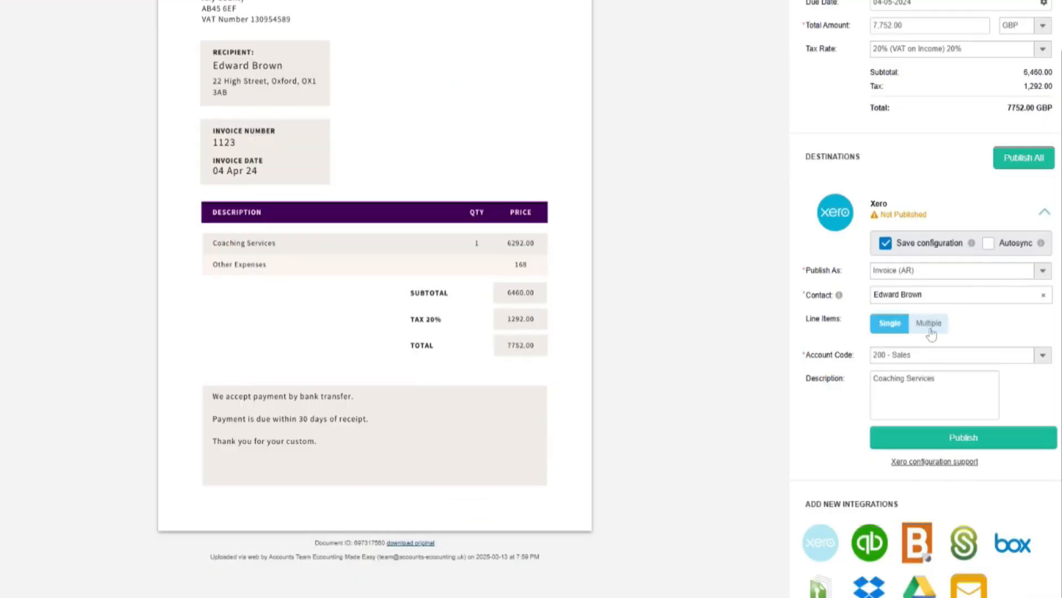
- Switch to multiple line items and enter Coaching Services: quantity 1, unit price 6,292, 200 - Sales, 20% VAT on Income
click(895, 462)
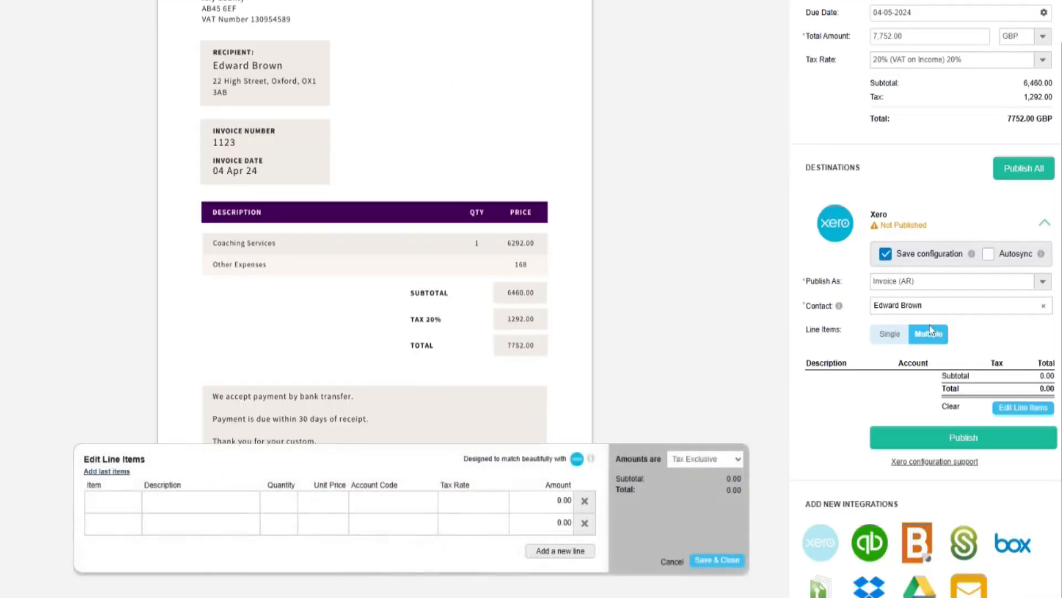
click(159, 500)
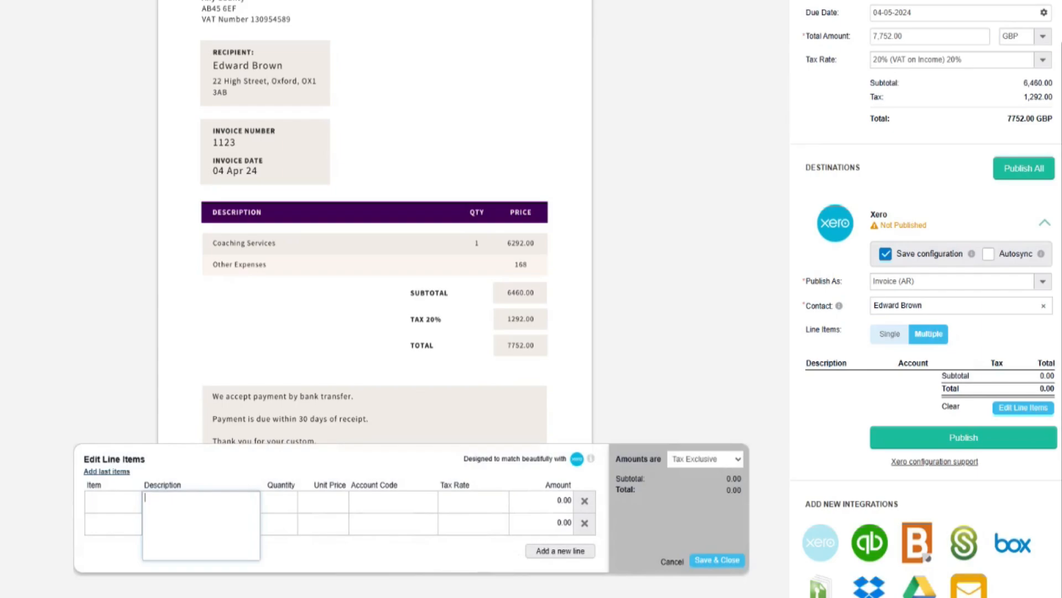
text(Coaching Services)
key(ctrl+a)
key(Tab)
text(1)
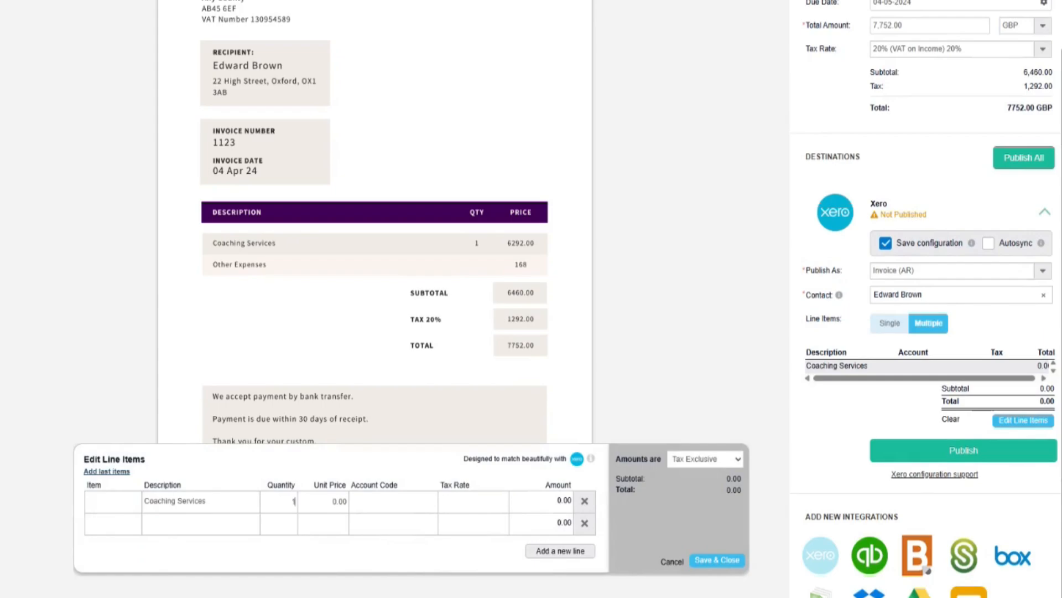
key(Tab)
text(6,292)
key(Tab)
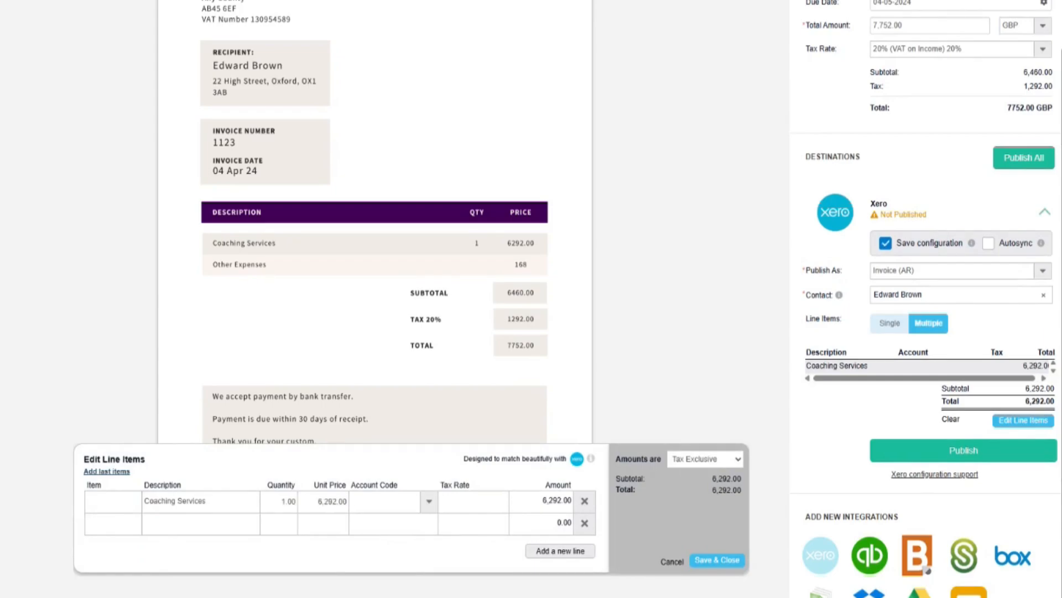
text(200)
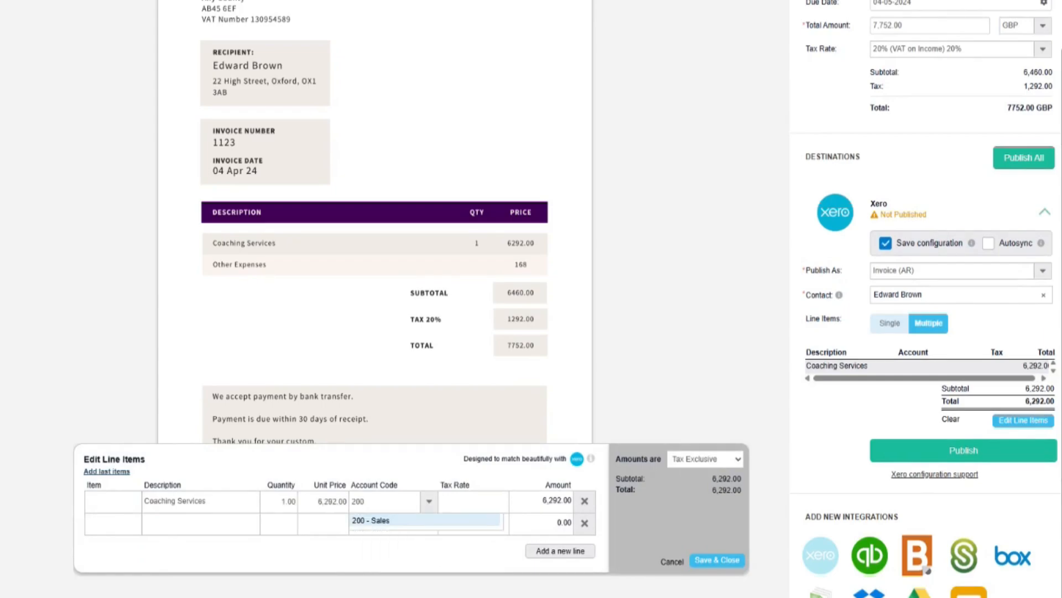
key(Tab)
text(20)
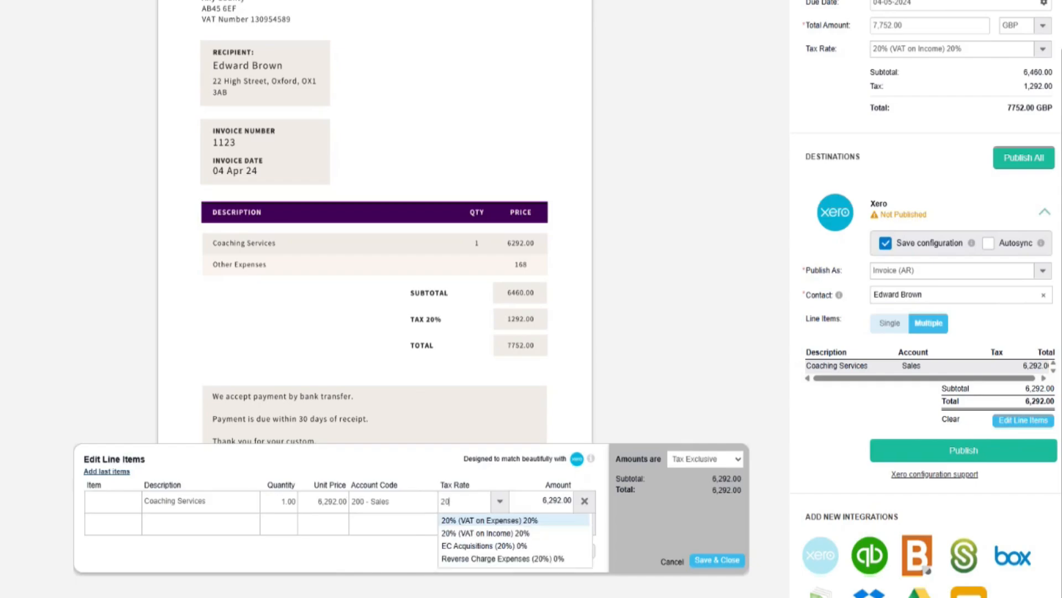
click(520, 533)
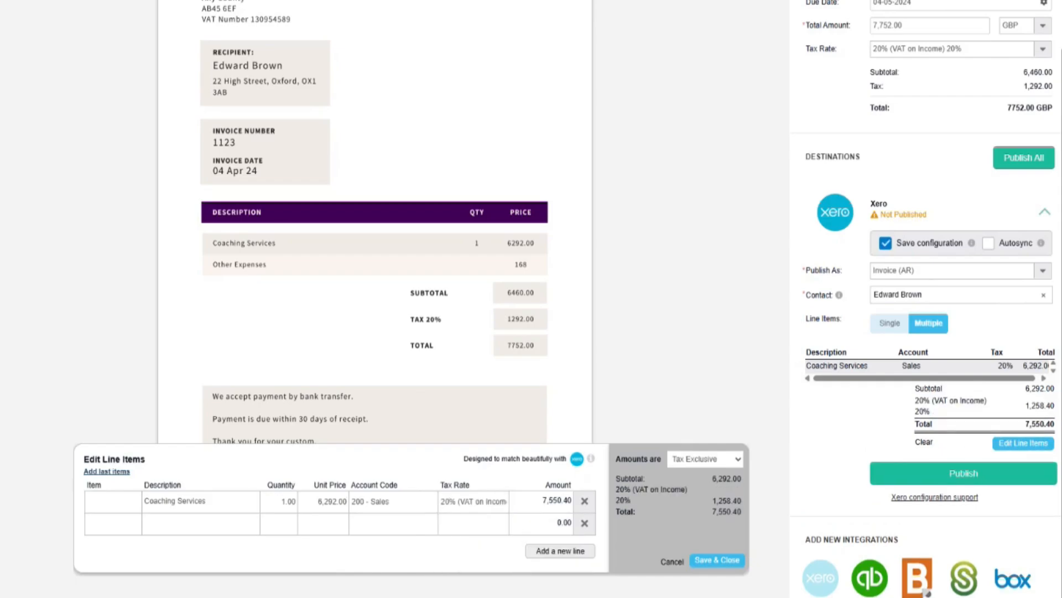
- Add an Other Expenses line at 168 on 200 - Sales with 20% VAT on Income, then save the line items
click(201, 523)
text(Other)
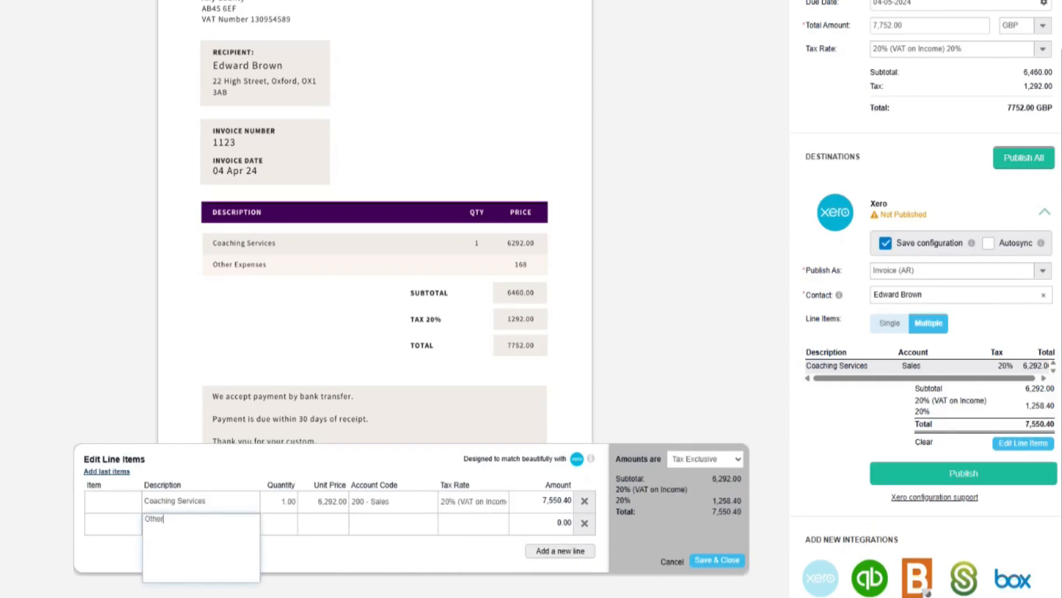
text( Expenses)
key(Tab)
key(Tab)
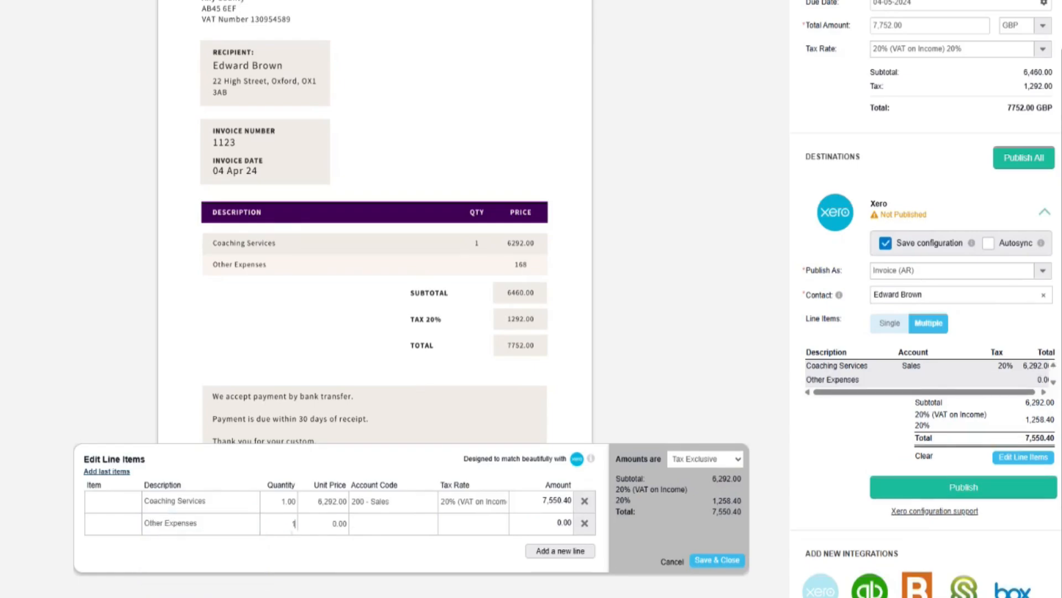
text(168)
key(Tab)
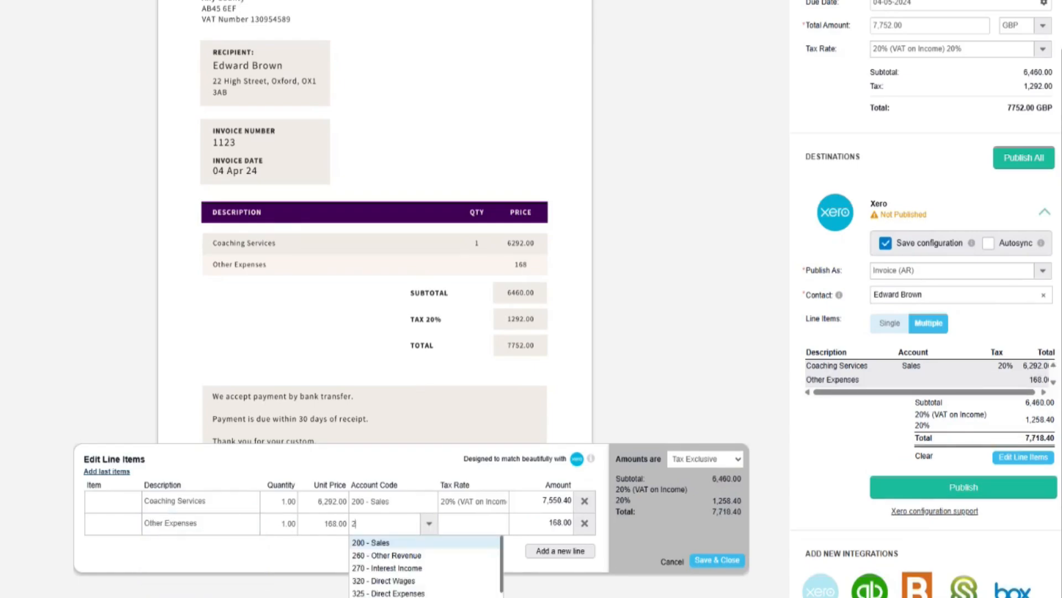
text(200)
key(Tab)
text(20)
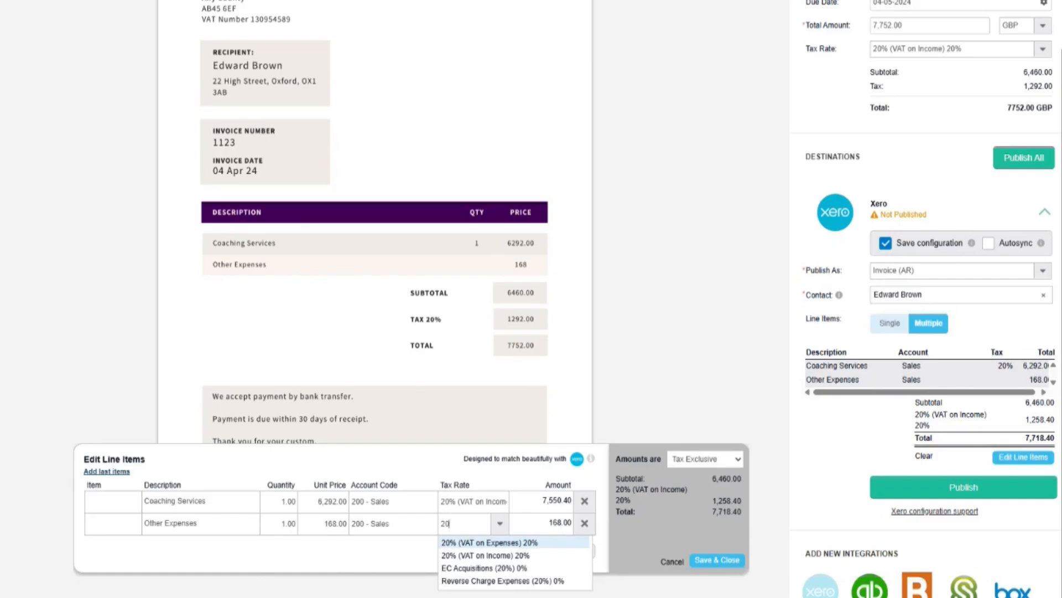
click(501, 555)
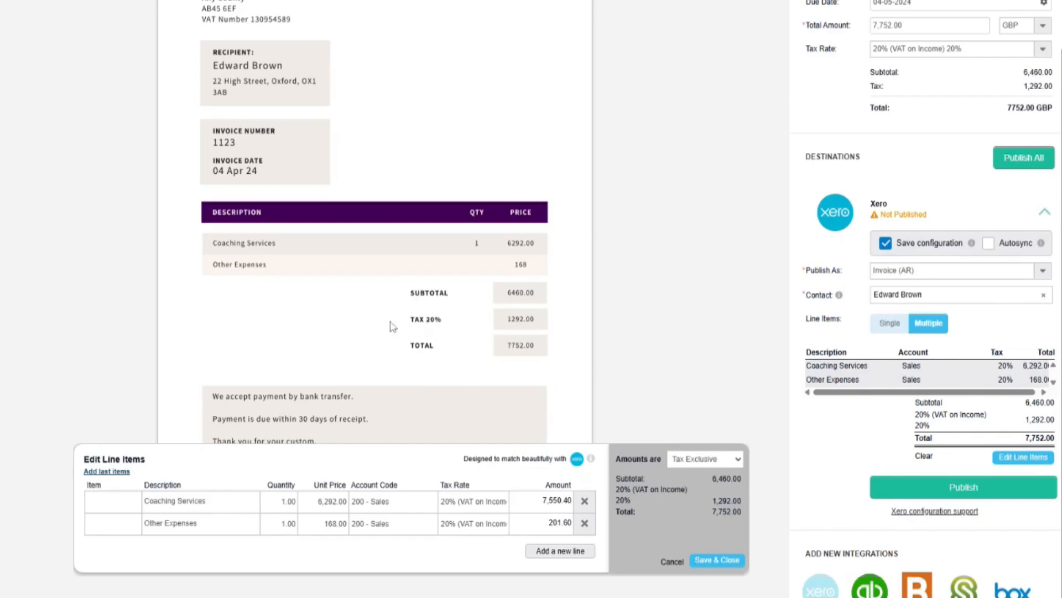
click(730, 561)
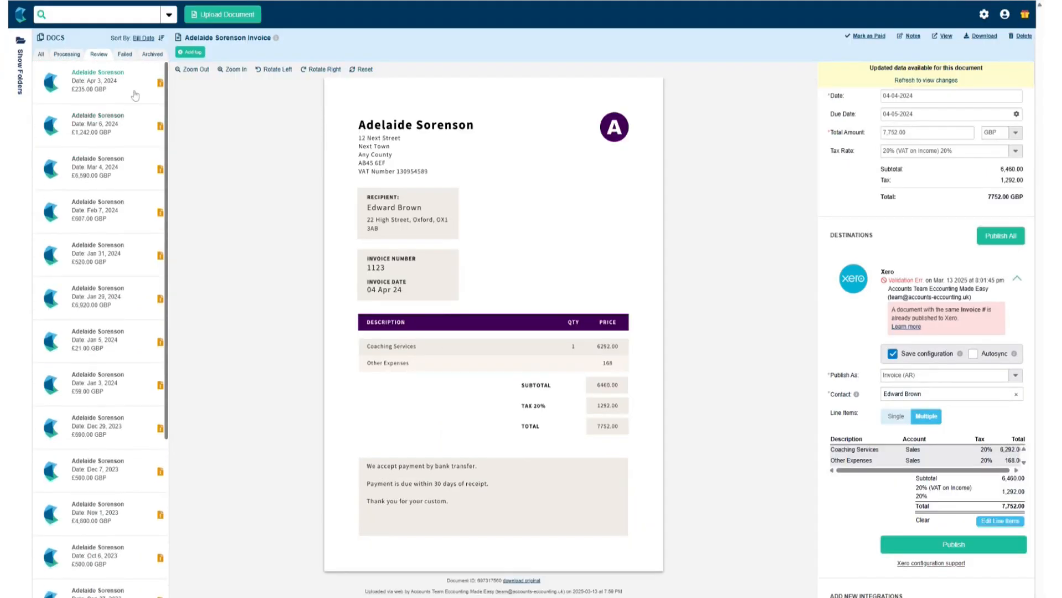
- Open the Apr 3, 2024 invoice 1122 from the Review list
click(135, 95)
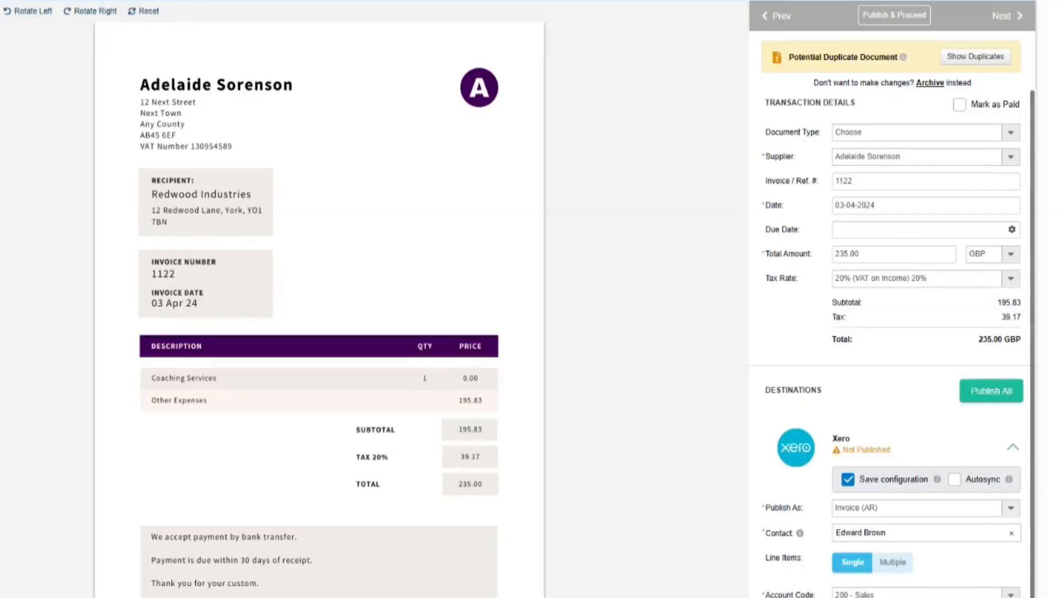
- Set invoice 1122's due date to 3 May 2024
click(919, 229)
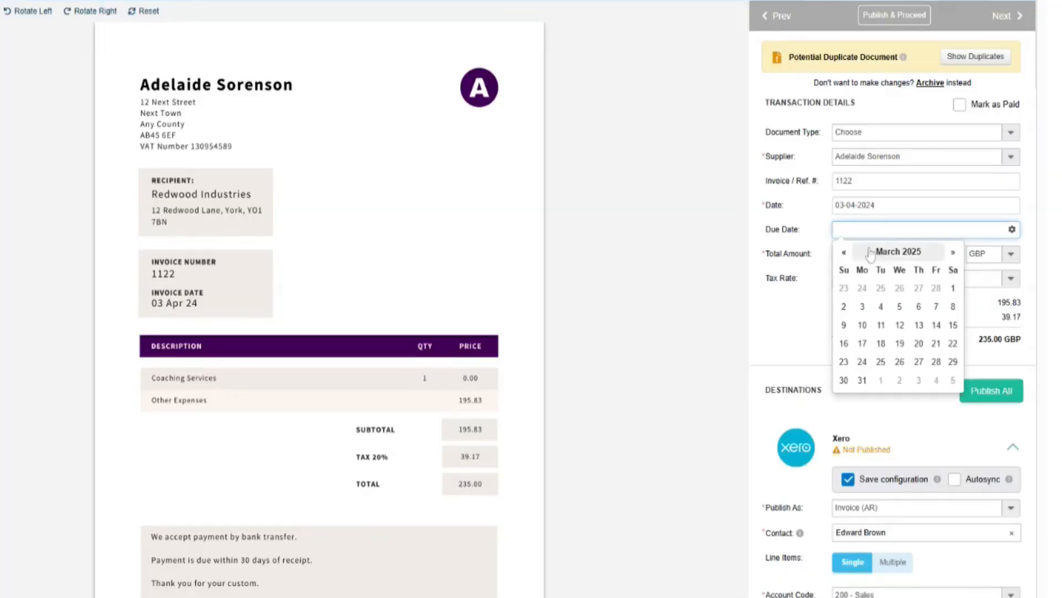
click(845, 252)
click(844, 253)
click(845, 252)
click(845, 252)
click(845, 252)
click(845, 253)
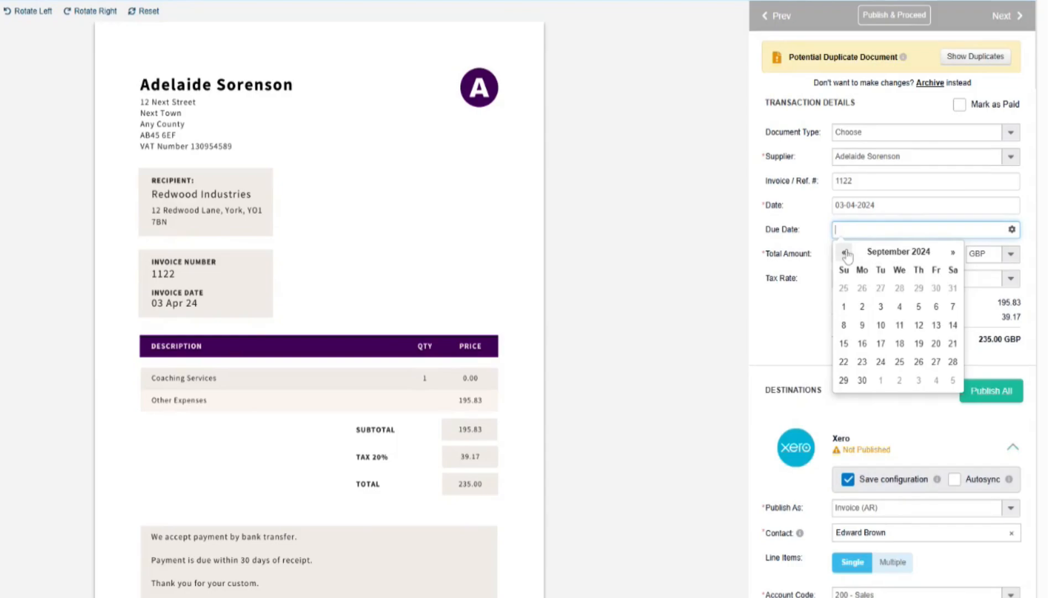
click(845, 253)
click(846, 254)
click(845, 254)
click(845, 253)
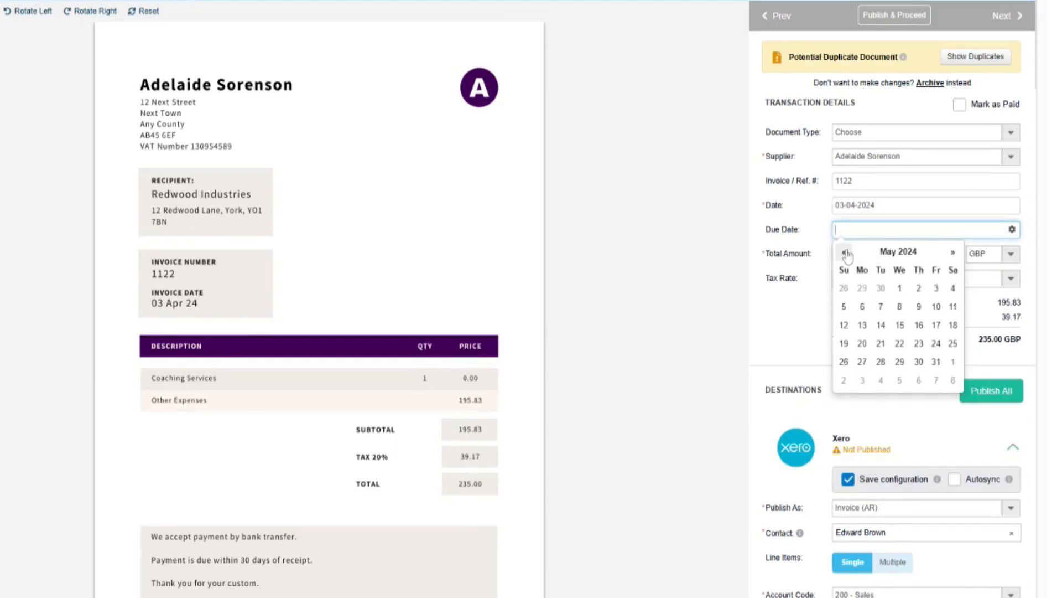
click(936, 290)
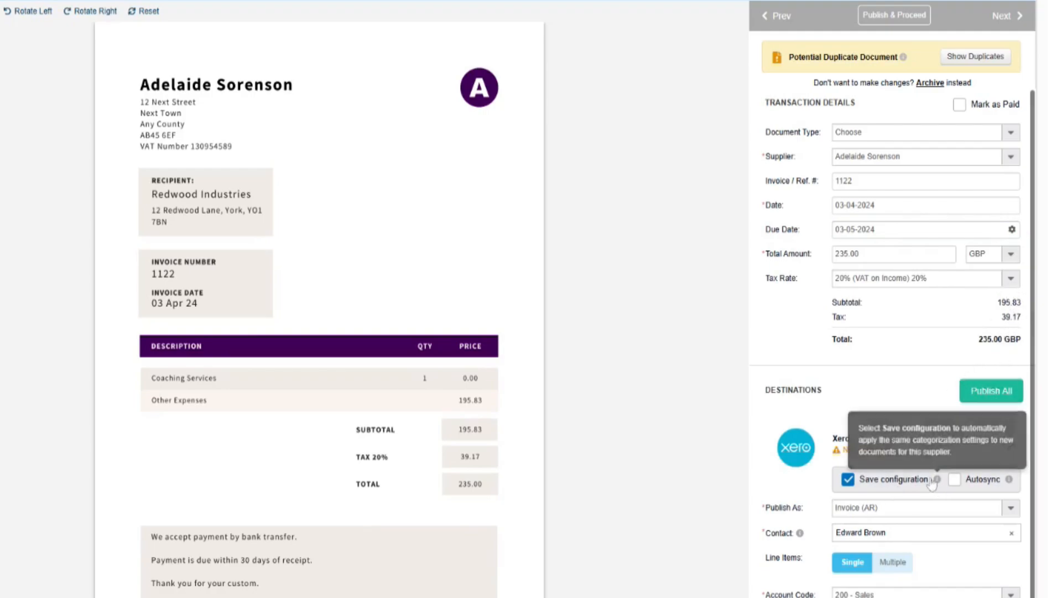
scroll(916, 487, down, 2)
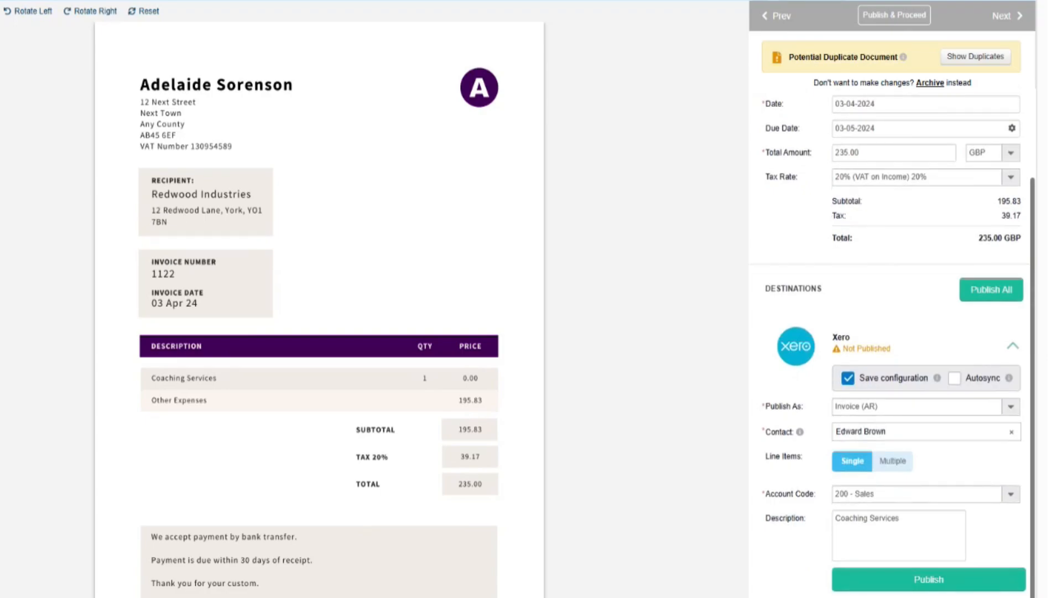
- Choose Redwood Industries as contact, change the description to Other Expenses, and publish to Xero
click(1012, 432)
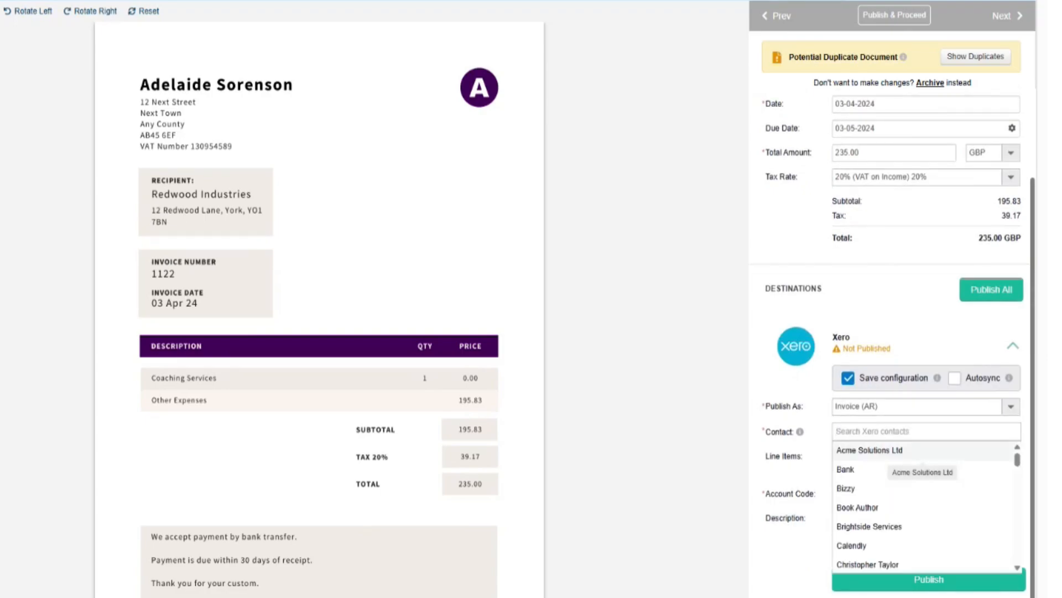
text(Redwood)
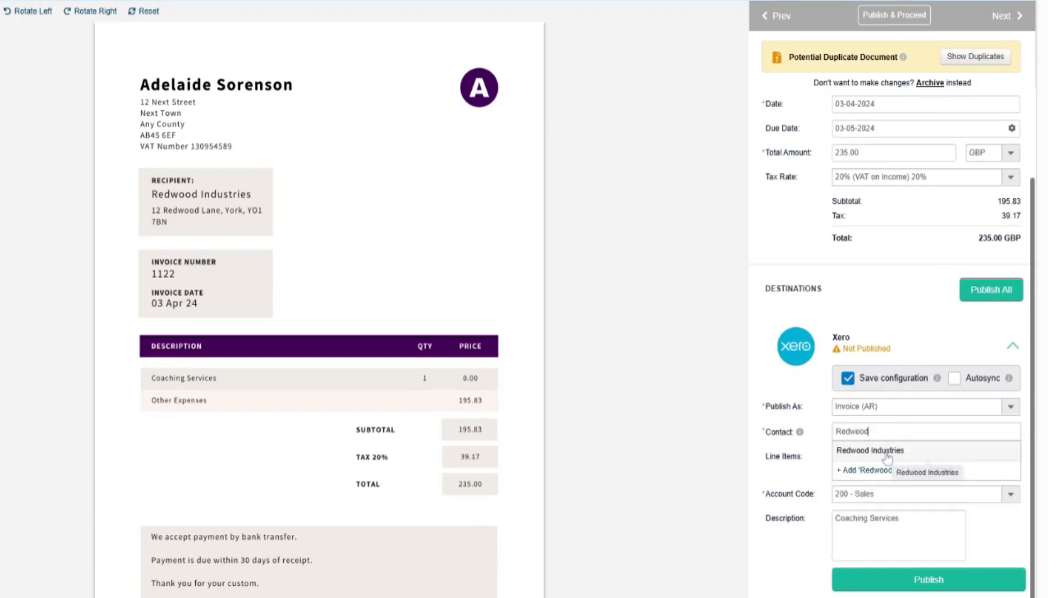
click(887, 457)
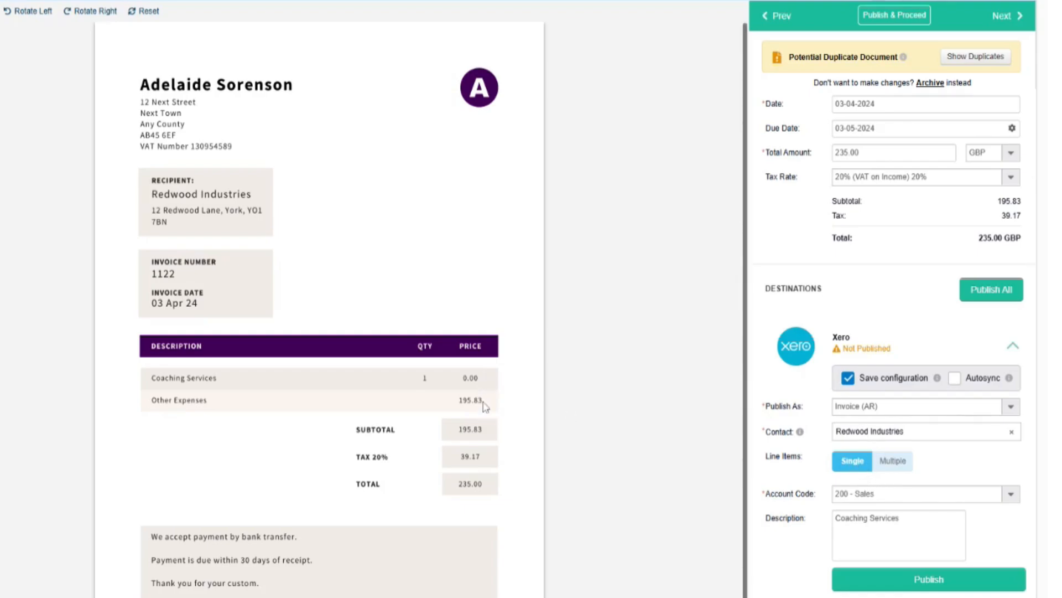
click(801, 519)
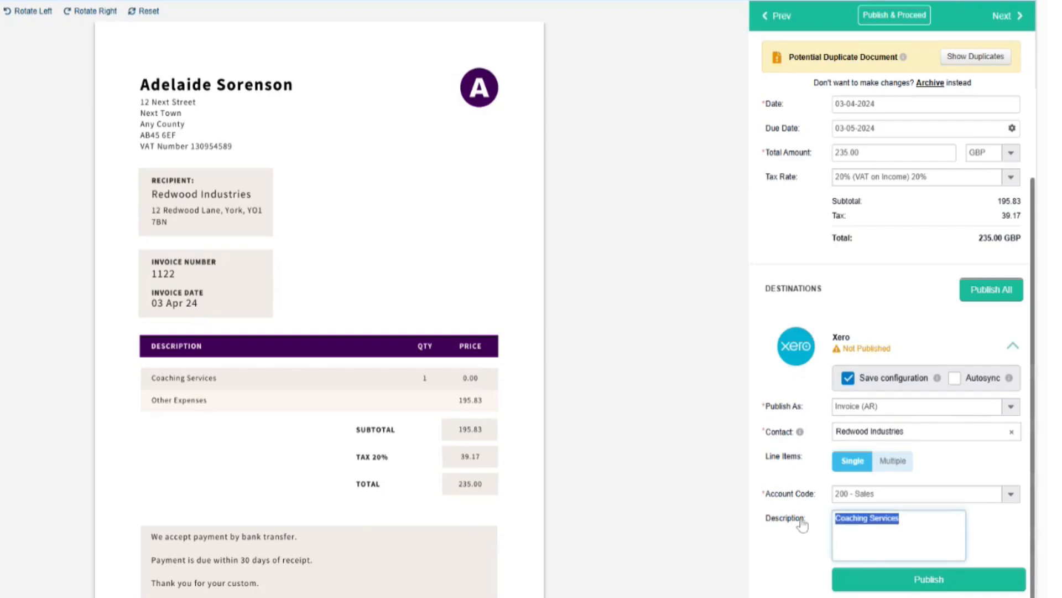
text(Other)
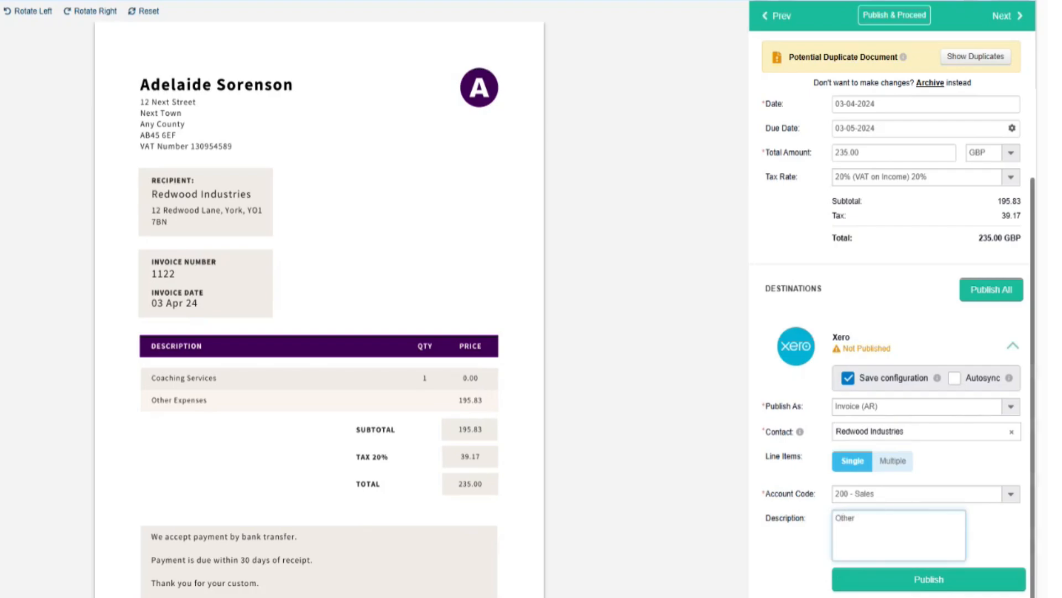
text( Expenses)
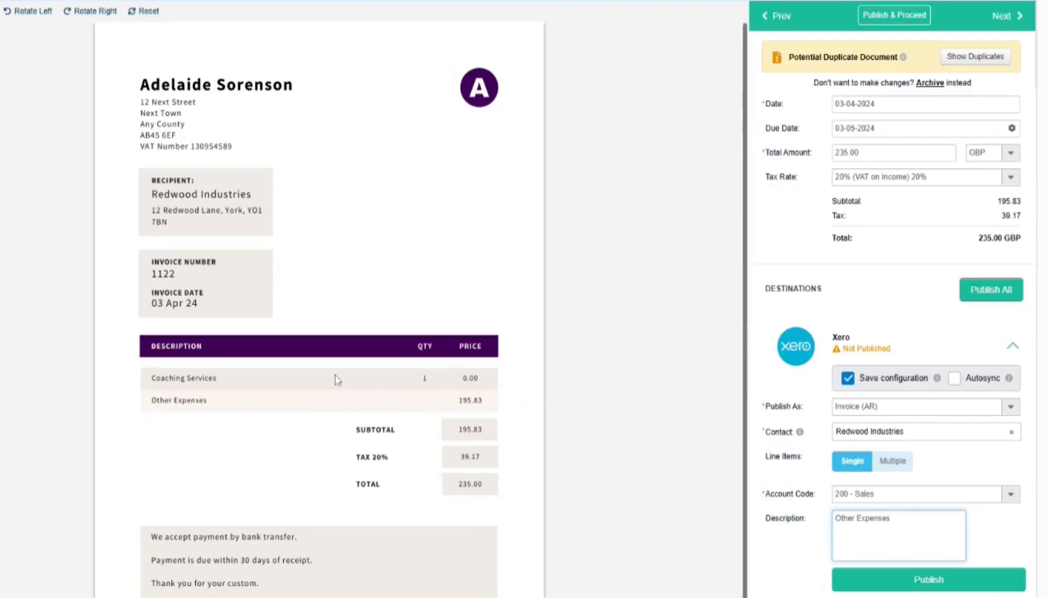
click(869, 586)
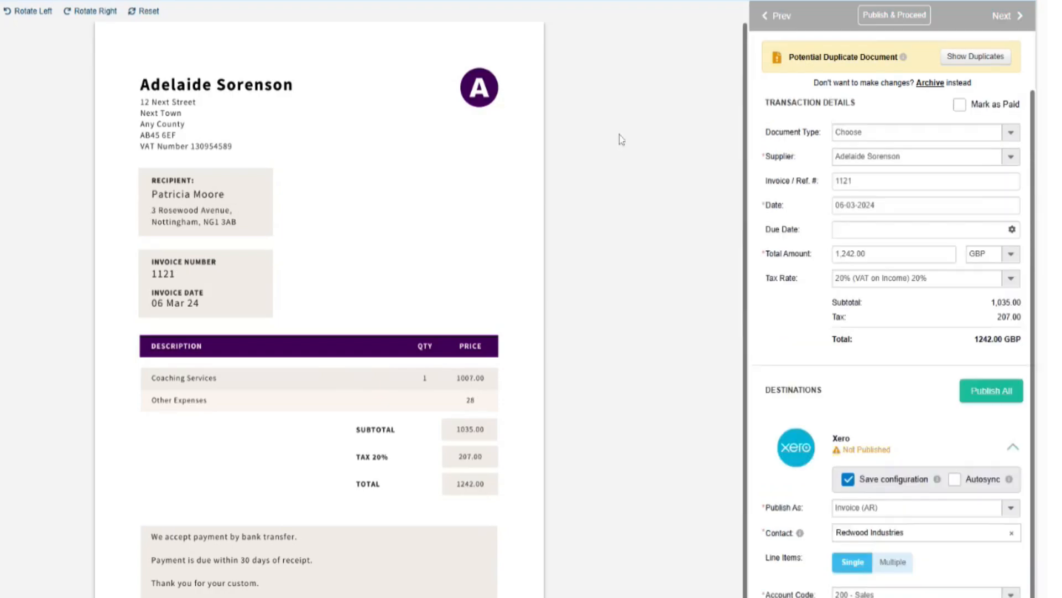
- Set invoice 1121's document type to Invoice and its due date to 6 April 2024
click(1010, 133)
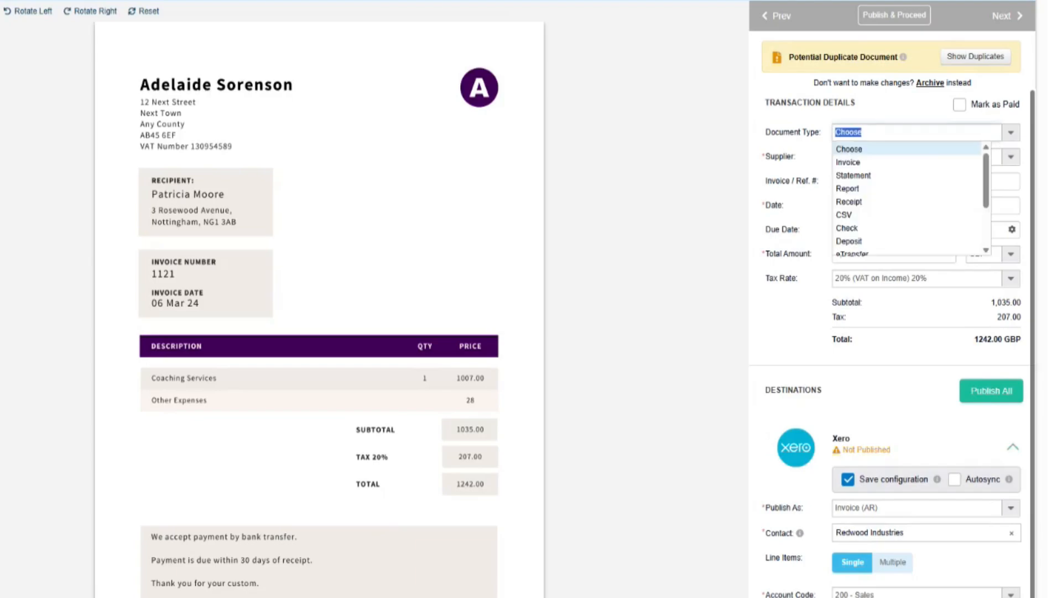
click(918, 161)
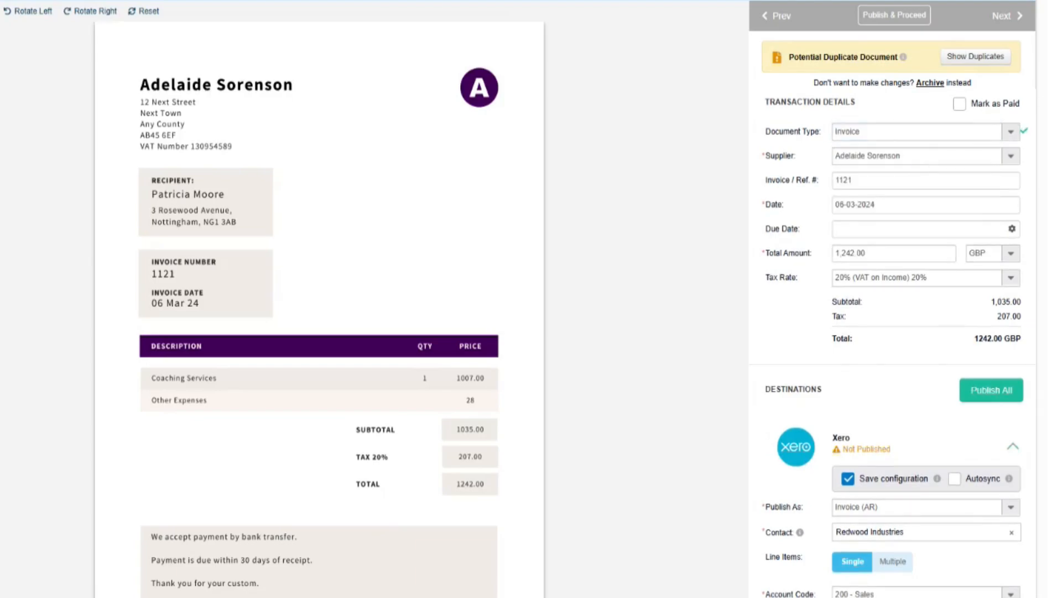
click(919, 229)
click(844, 252)
click(844, 252)
click(845, 253)
click(844, 252)
click(844, 252)
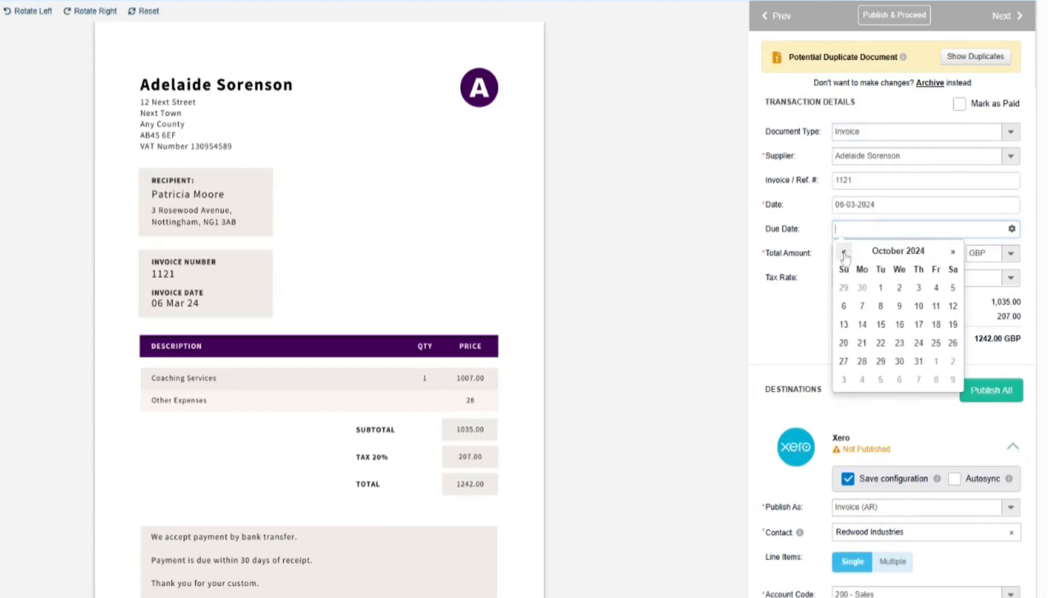
click(844, 253)
click(845, 253)
click(844, 253)
click(844, 253)
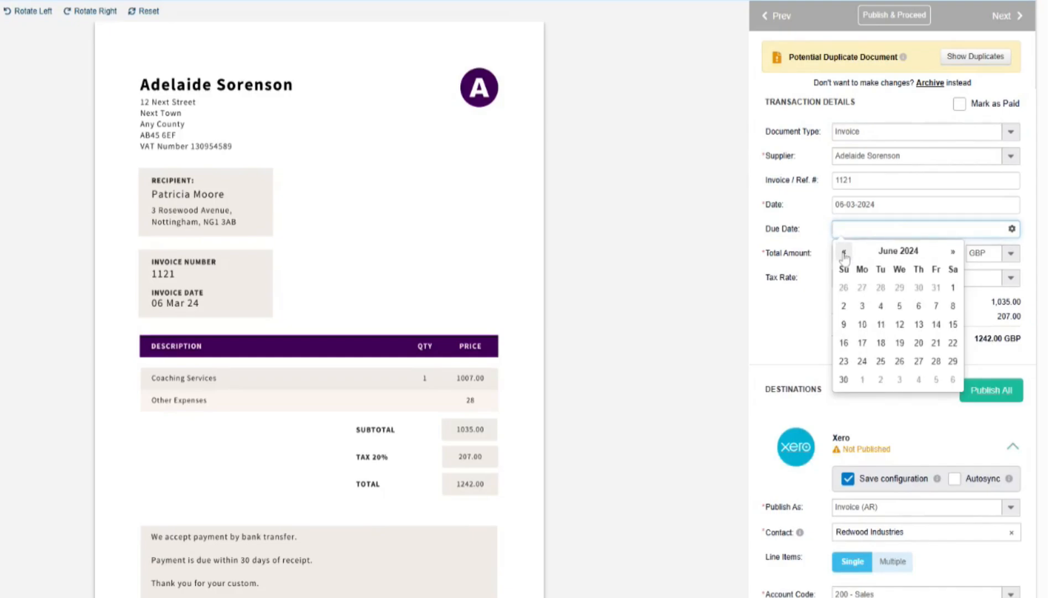
click(844, 253)
click(844, 253)
click(844, 253)
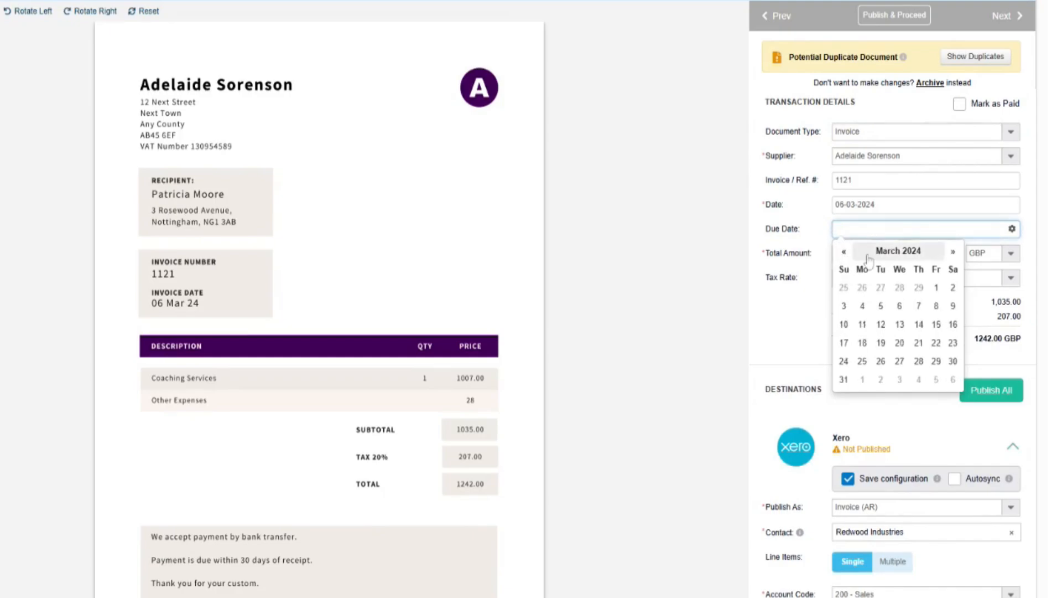
click(953, 252)
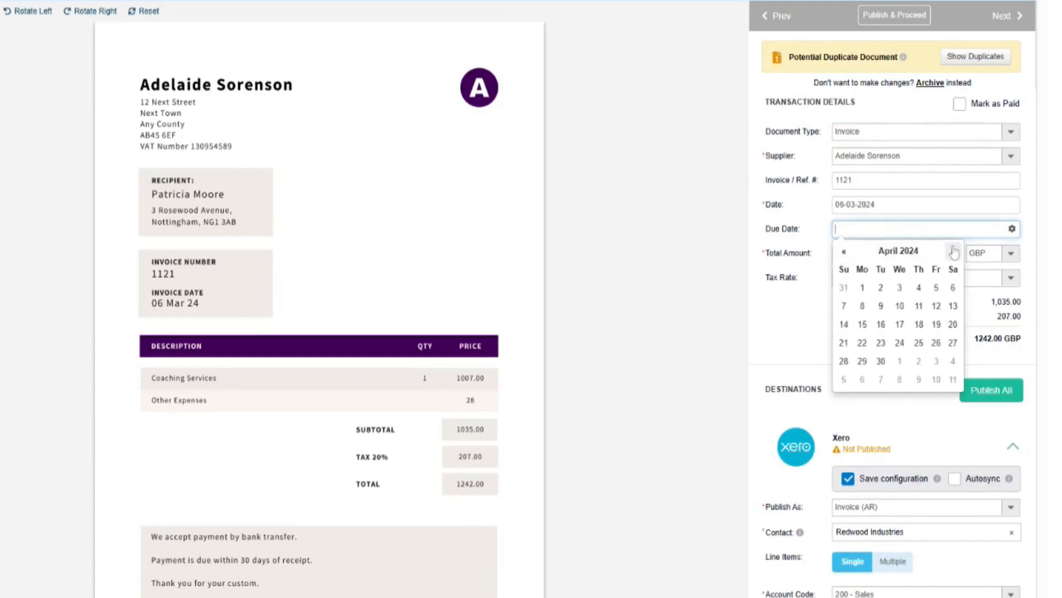
click(954, 288)
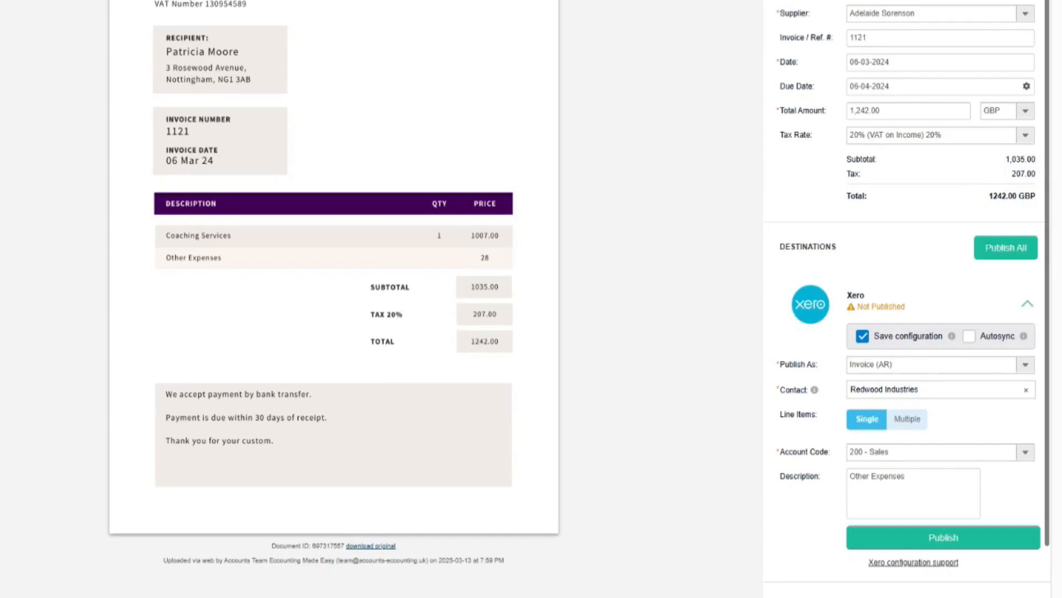
- Replace the Redwood Industries contact with the invoice recipient's Xero contact
click(921, 390)
click(1027, 390)
text(PA)
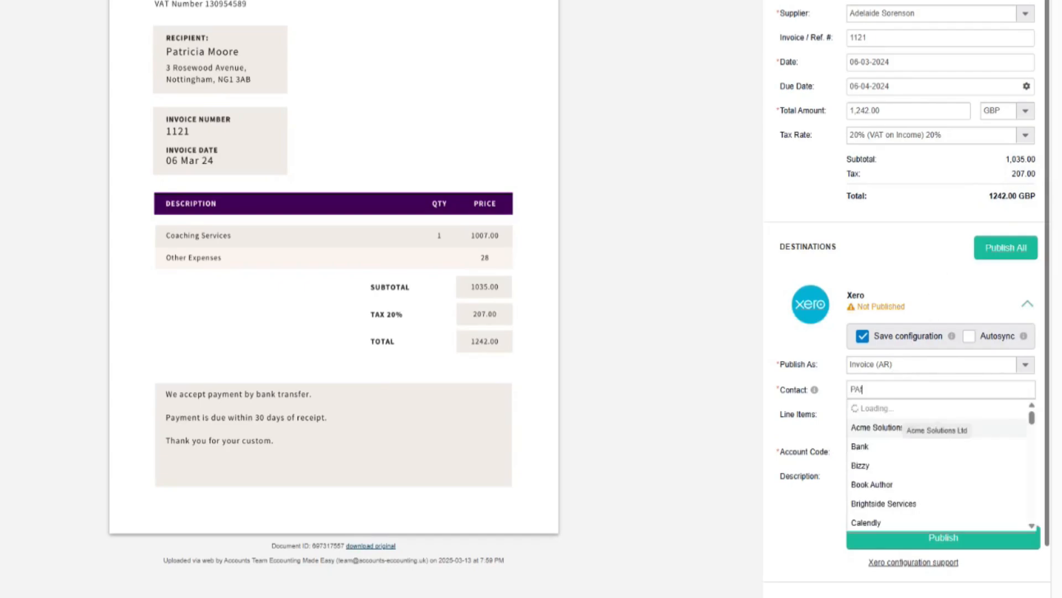
text(tricia)
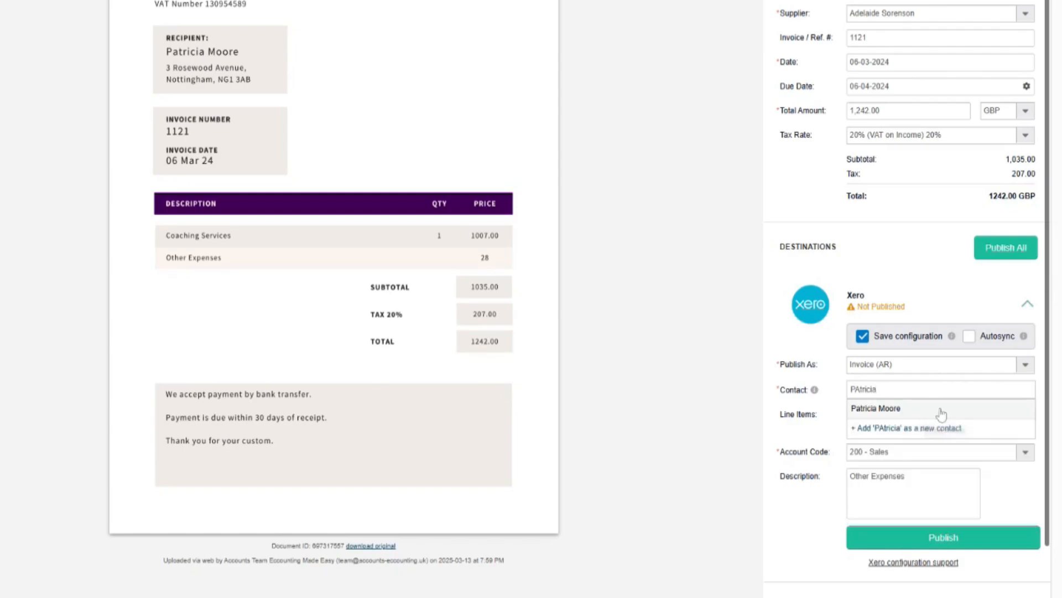
click(900, 412)
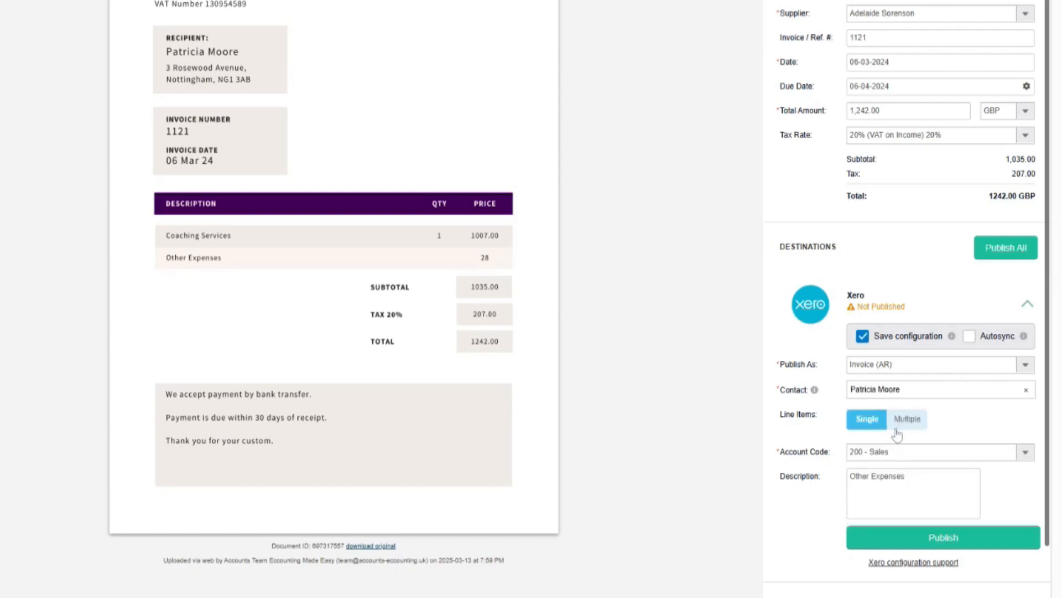
- Split into multiple lines, entering Coaching Services: quantity 1, unit price 1,007.00, 200 - Sales, 20% VAT on Income
click(903, 423)
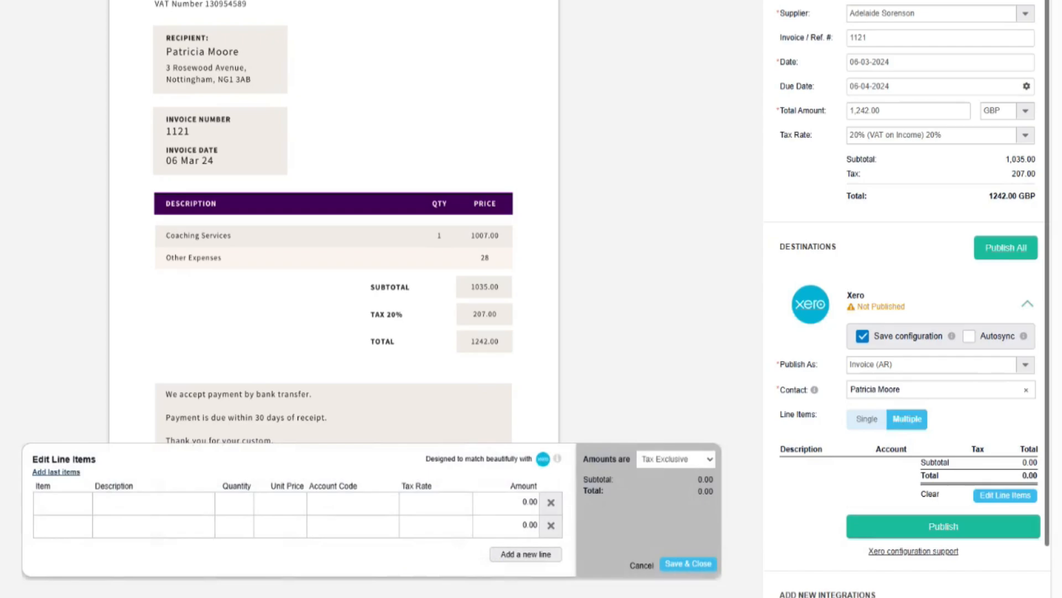
text(Coaching Services)
key(Tab)
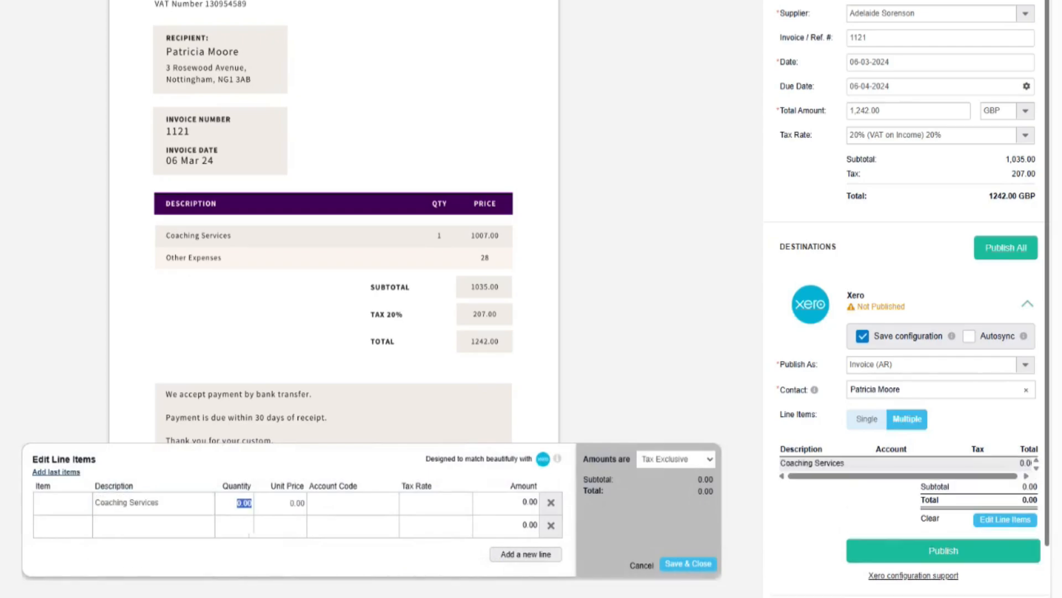
text(1)
key(Tab)
click(290, 503)
drag(289, 502, 301, 503)
text(1)
key(Tab)
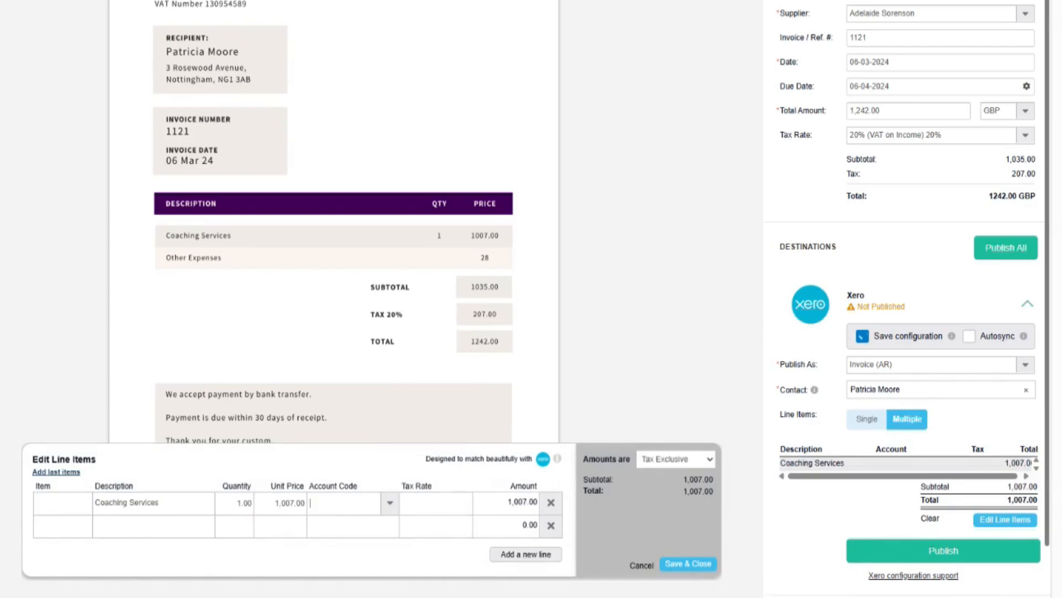
text(200)
key(Tab)
text(2)
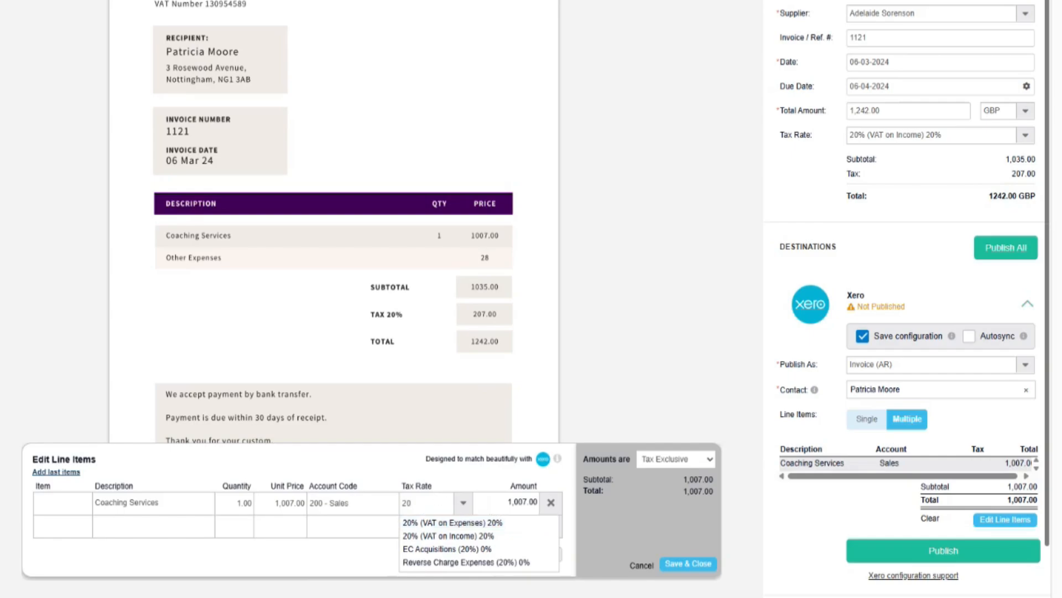
click(434, 537)
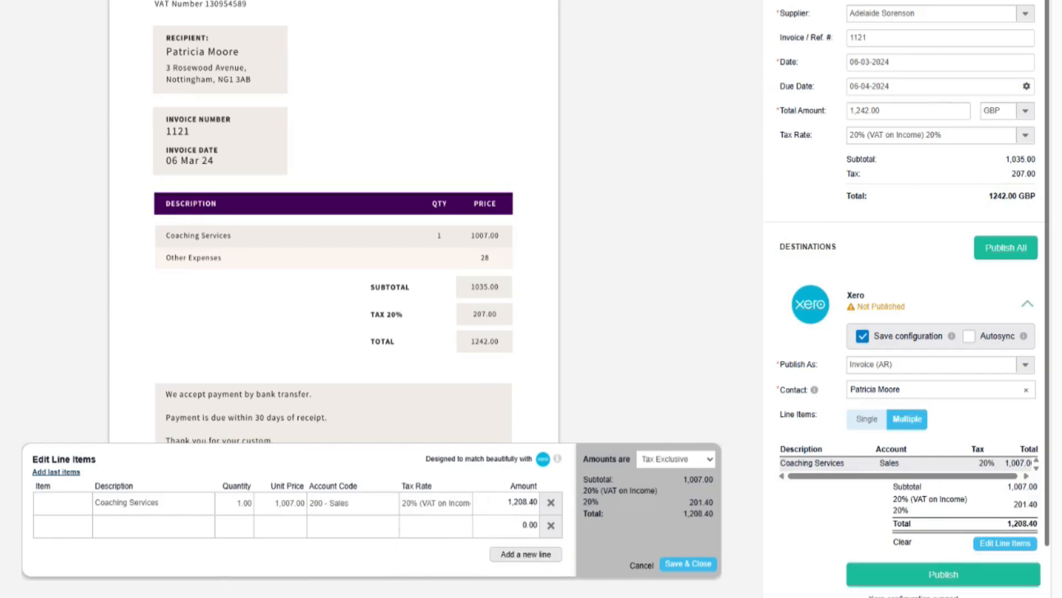
- Add an Other Expenses line at 28.00 on 200 - Sales with 20% VAT on Income
click(154, 526)
text(Other )
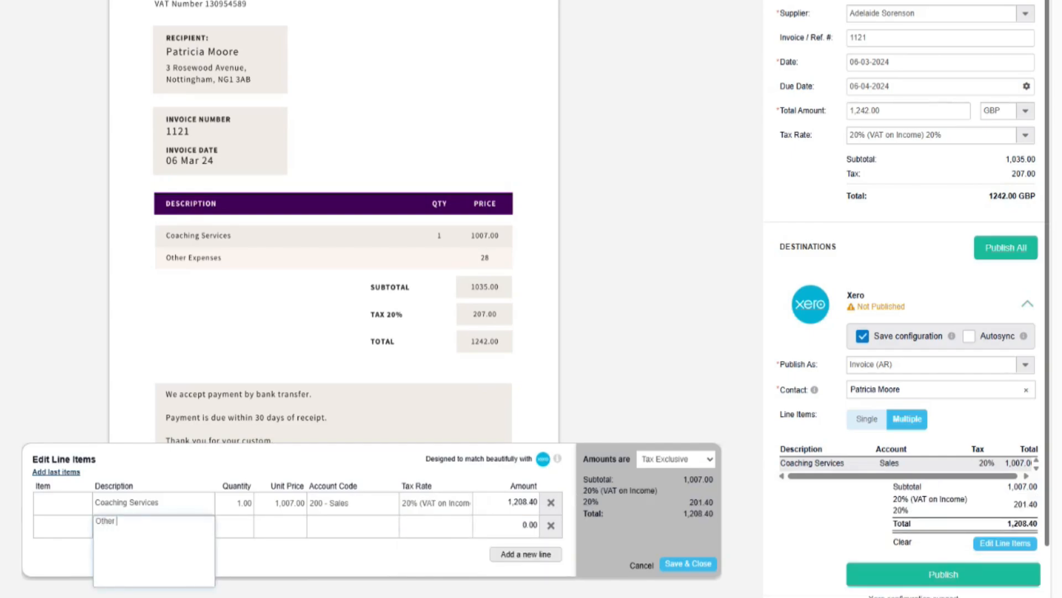
text(Expenses)
key(Tab)
key(Tab)
text(28)
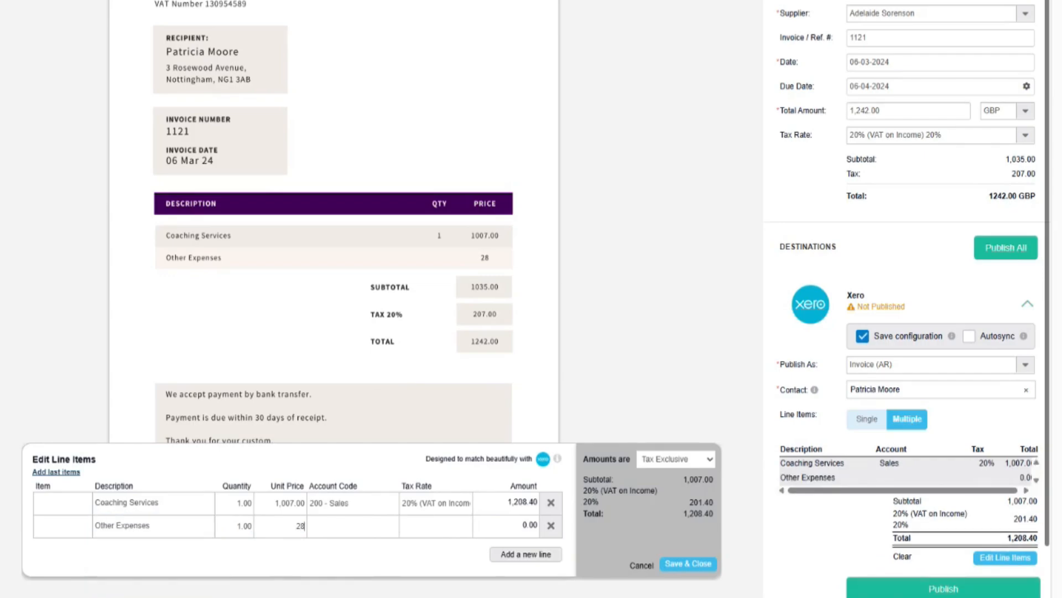
key(Tab)
text(200)
key(Tab)
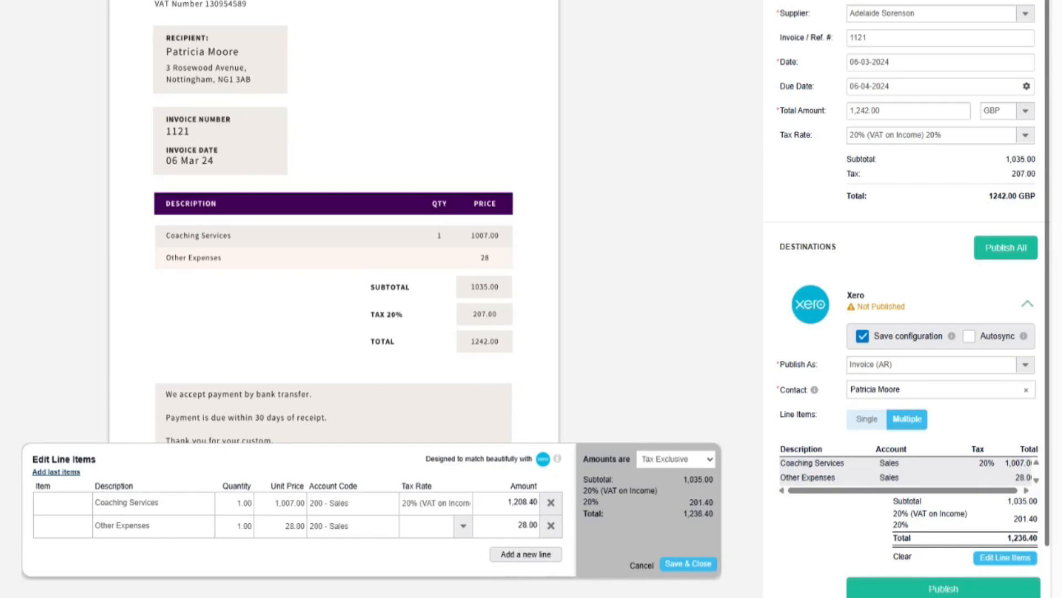
text(20)
click(513, 559)
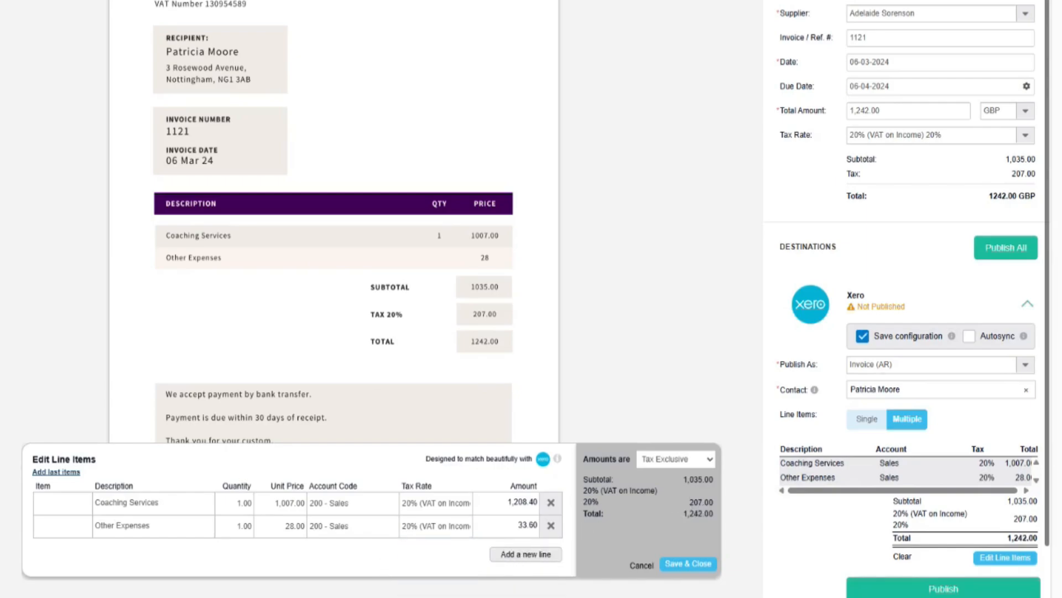
- Save the two line items and publish invoice 1121 to Xero
click(691, 565)
scroll(939, 517, down, 2)
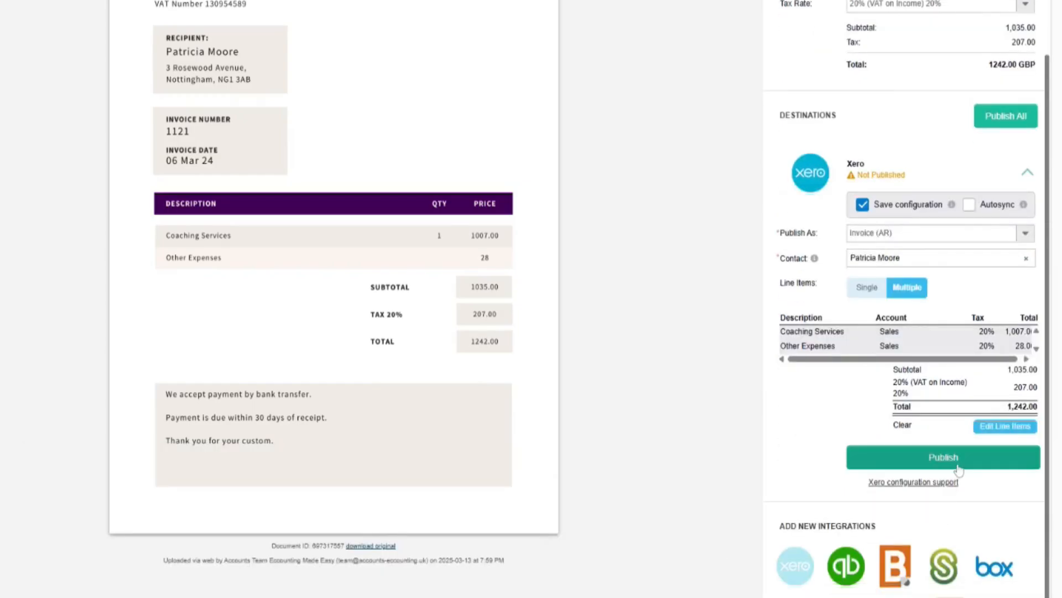
click(959, 469)
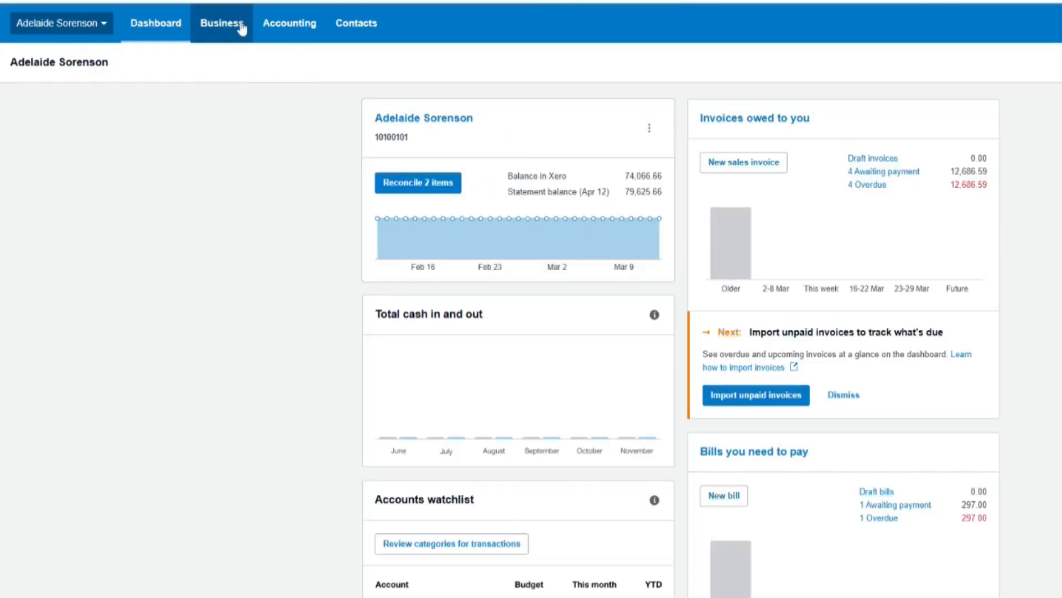
- Open the sales Invoices list from Xero's Business menu
click(243, 29)
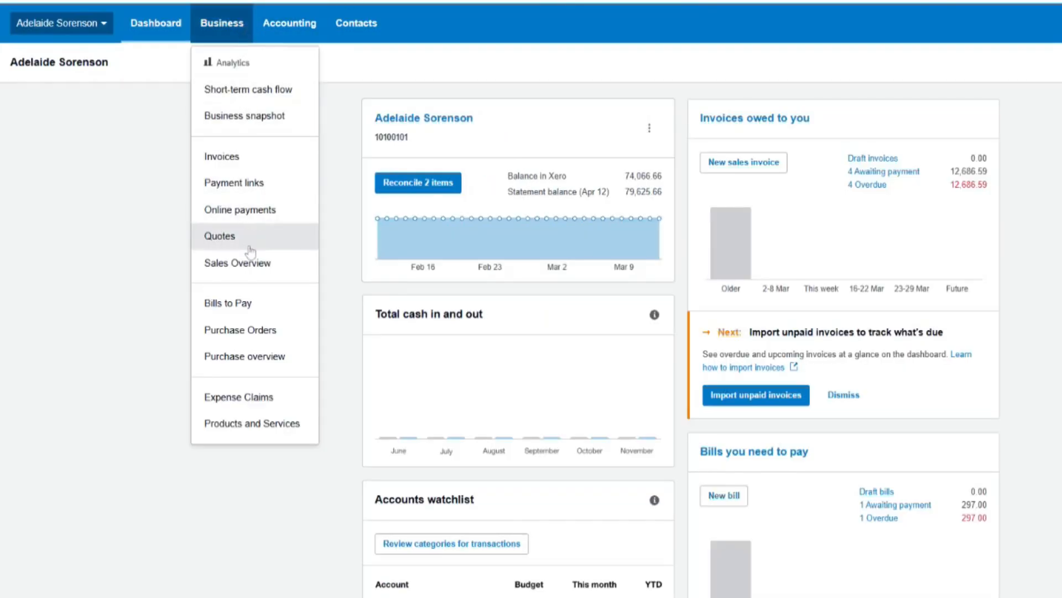
click(266, 161)
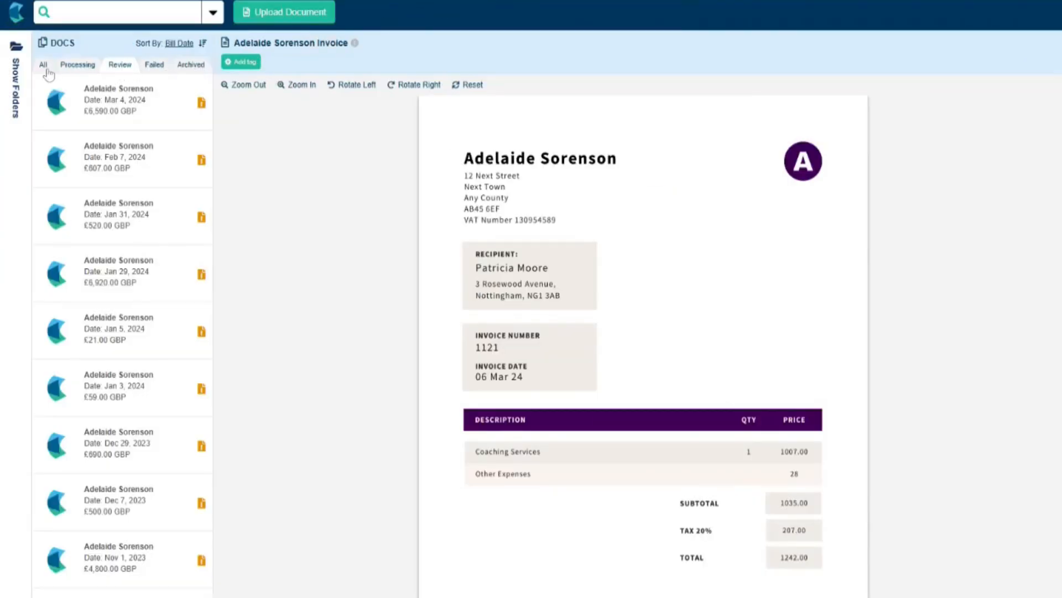
- Show Hubdoc documents of every status so invoice 1123 (4 Apr 2024, 7,752.00) opens
click(48, 69)
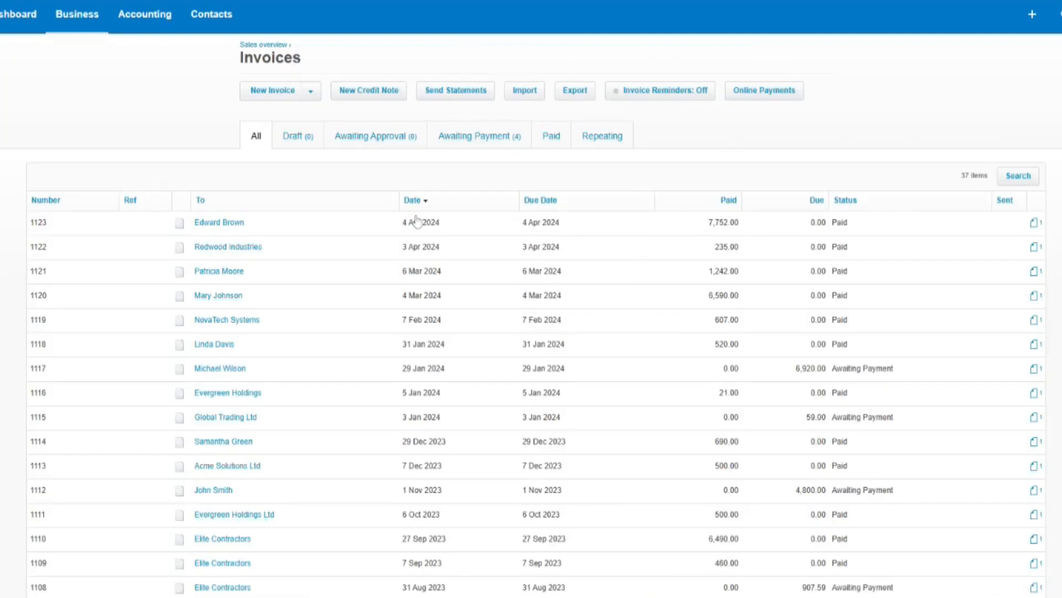
scroll(412, 221, down, 1)
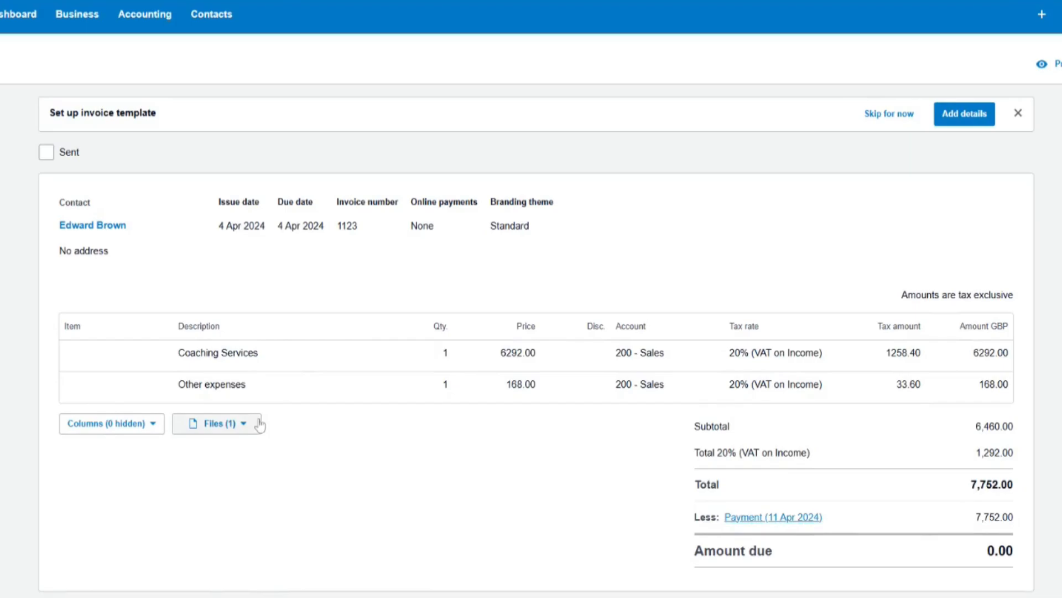
- Preview invoice 1123's attached PDF against its two lines, then open the Profit and Loss report
click(251, 425)
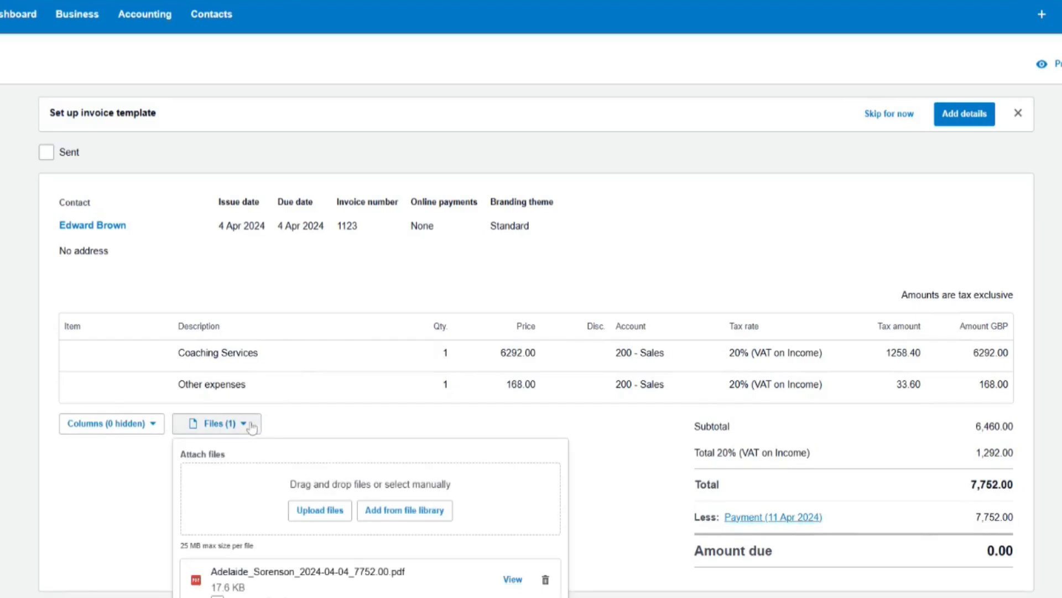
click(513, 580)
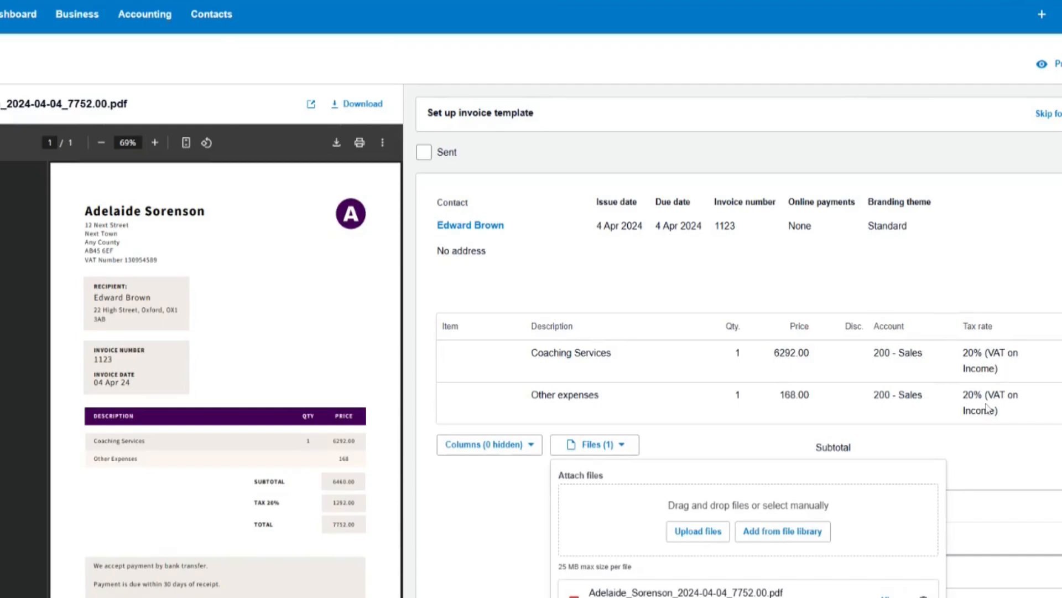
click(143, 16)
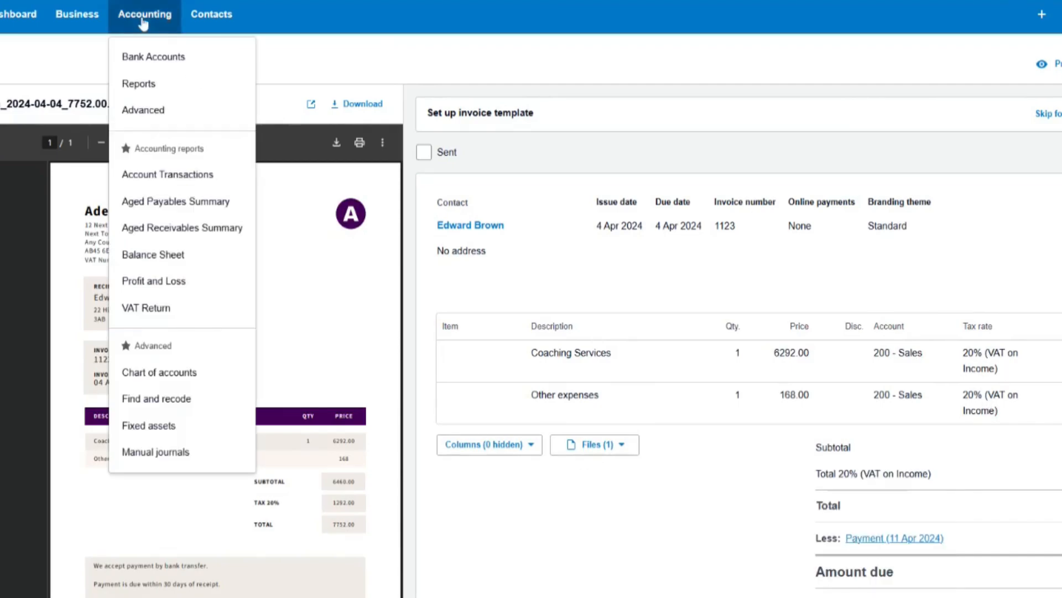
click(208, 283)
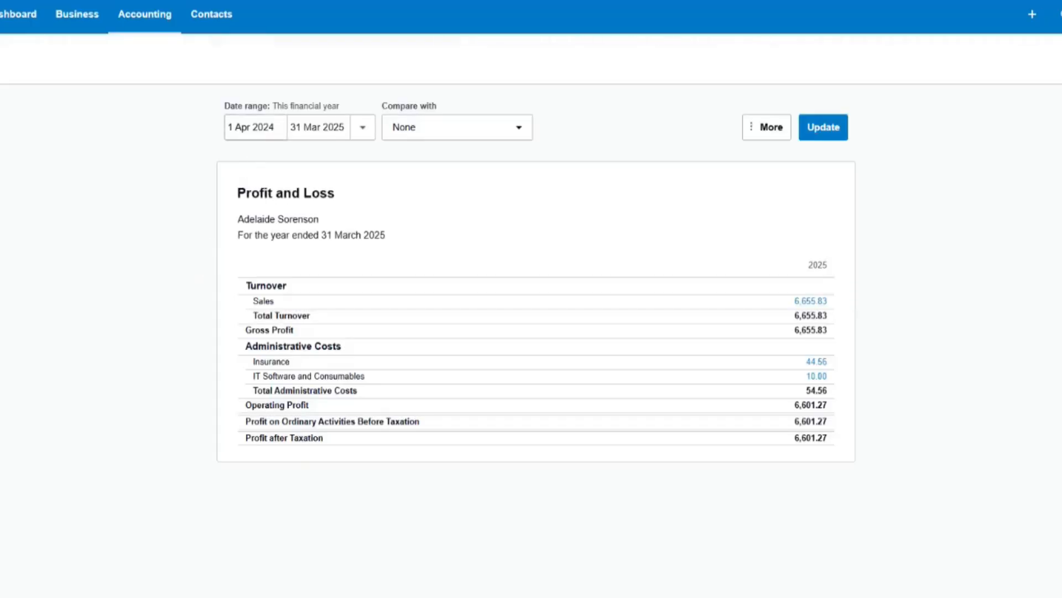
- Set the report start date to 1 Apr 2023, update it, and drill into Sales 76,183.56
click(251, 126)
click(344, 171)
click(336, 324)
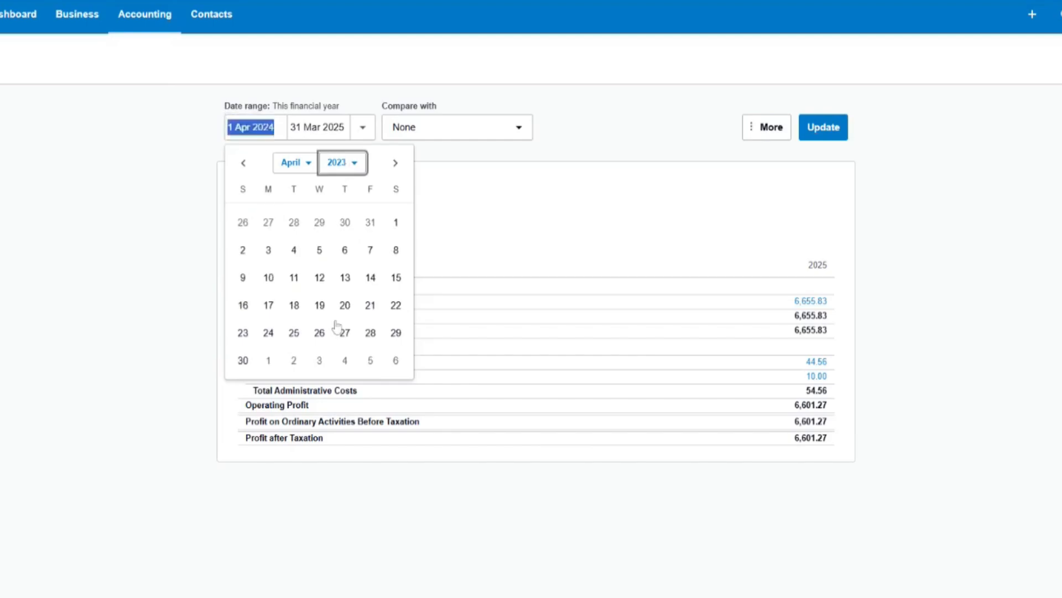
click(395, 225)
click(812, 141)
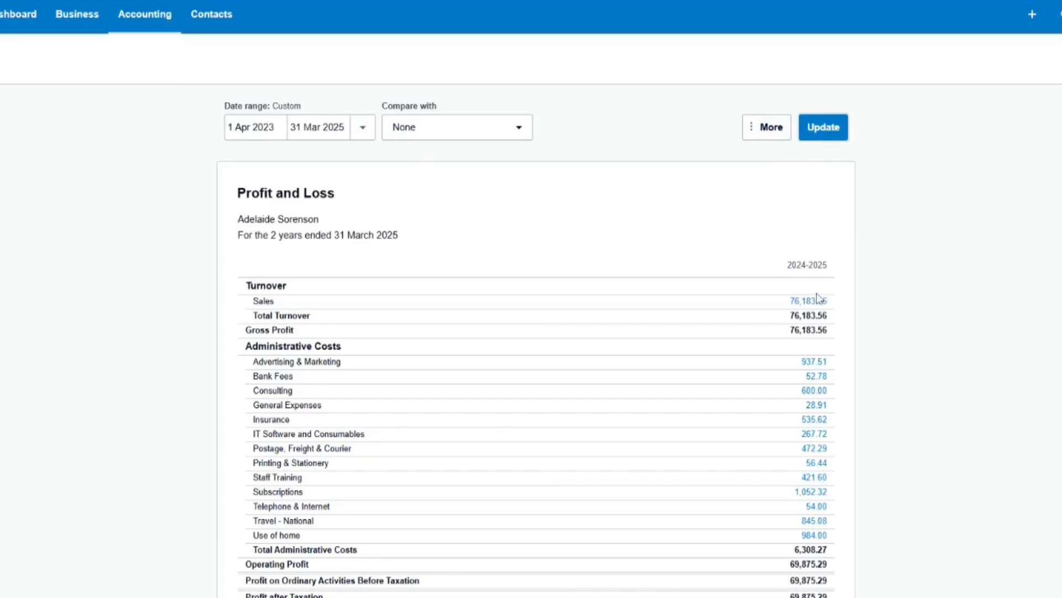
click(793, 307)
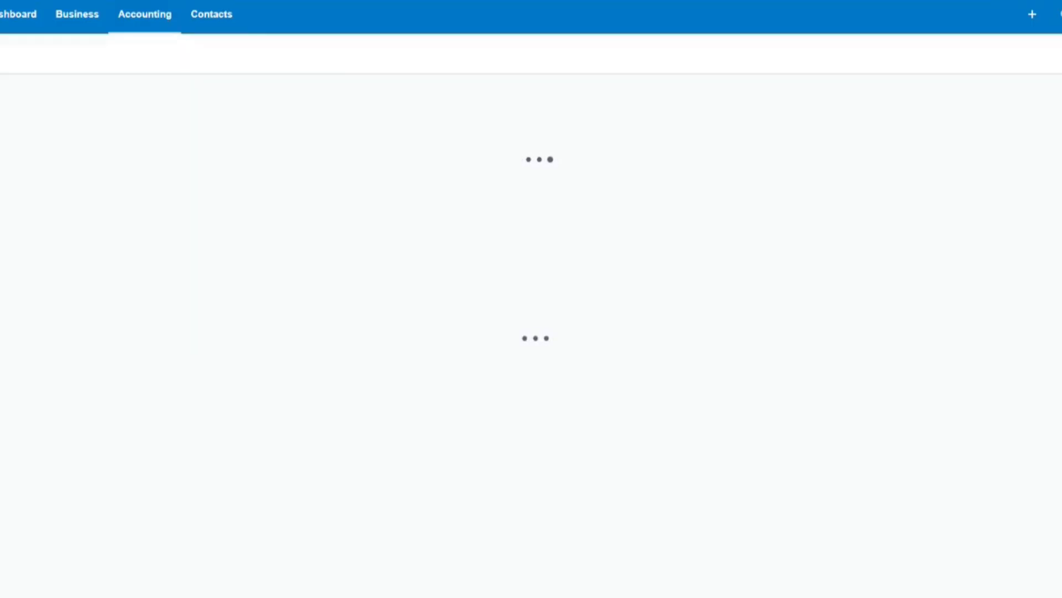
- Scroll through Sales Transactions to locate split invoices 1121 and 1123, then return to the top
scroll(773, 318, down, 15)
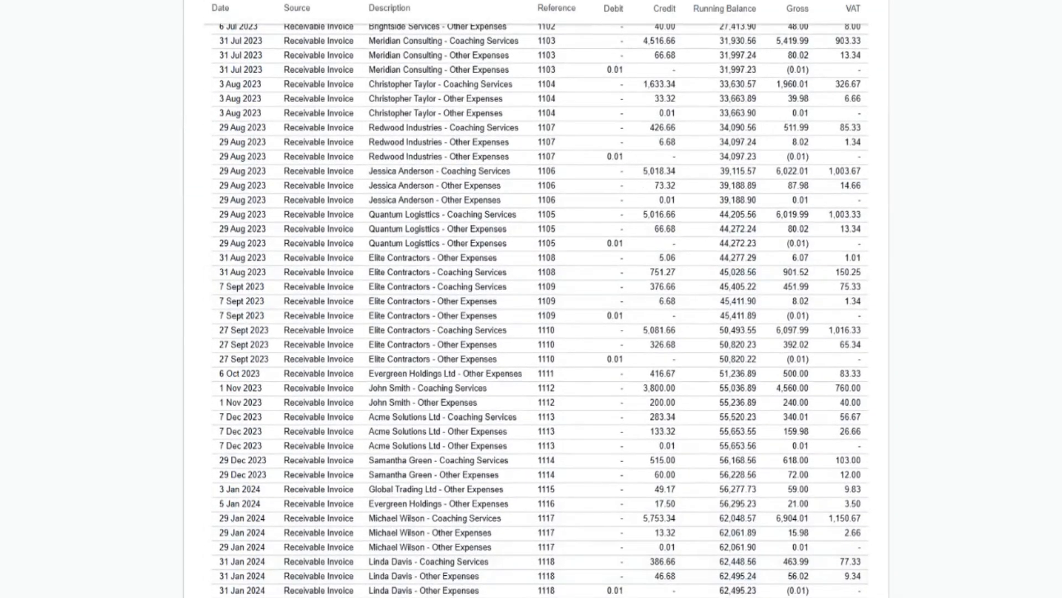
scroll(663, 526, down, 4)
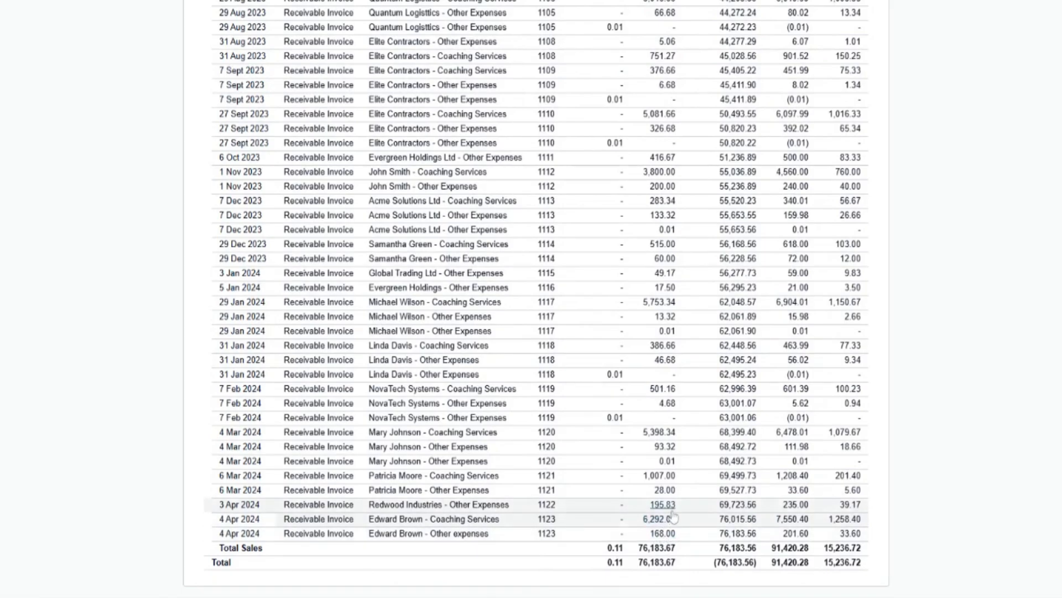
scroll(662, 529, up, 10)
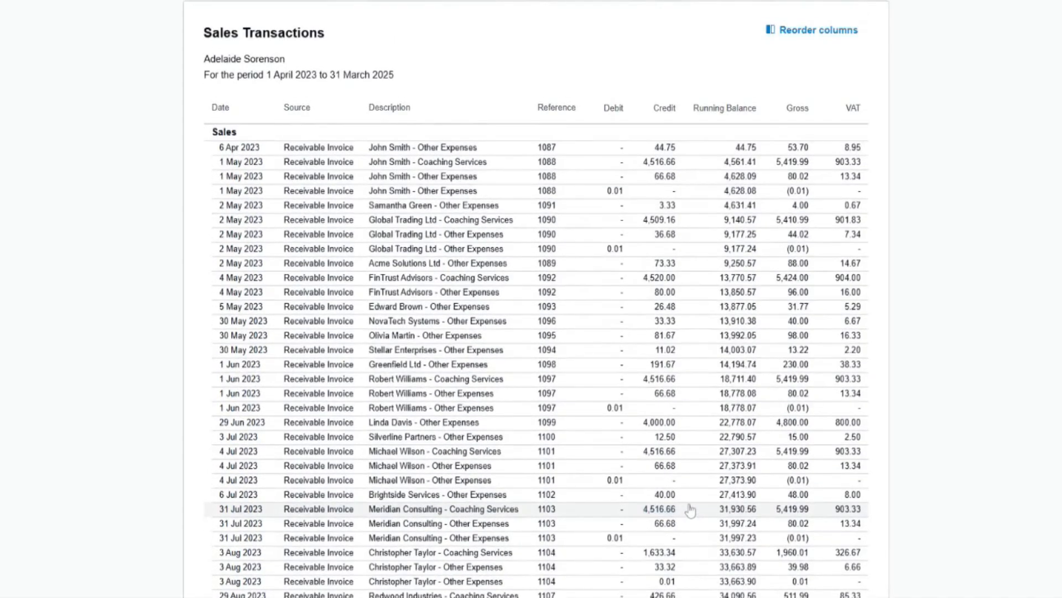